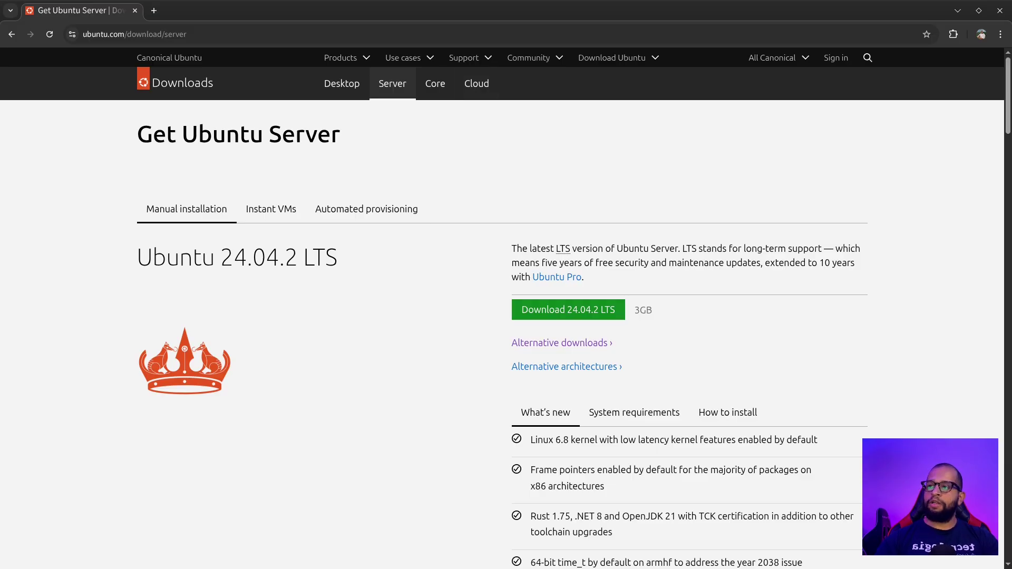
Search for virtualbox in a new Chrome tab and open the official virtualbox.org site
key(ctrl+t)
text(virut)
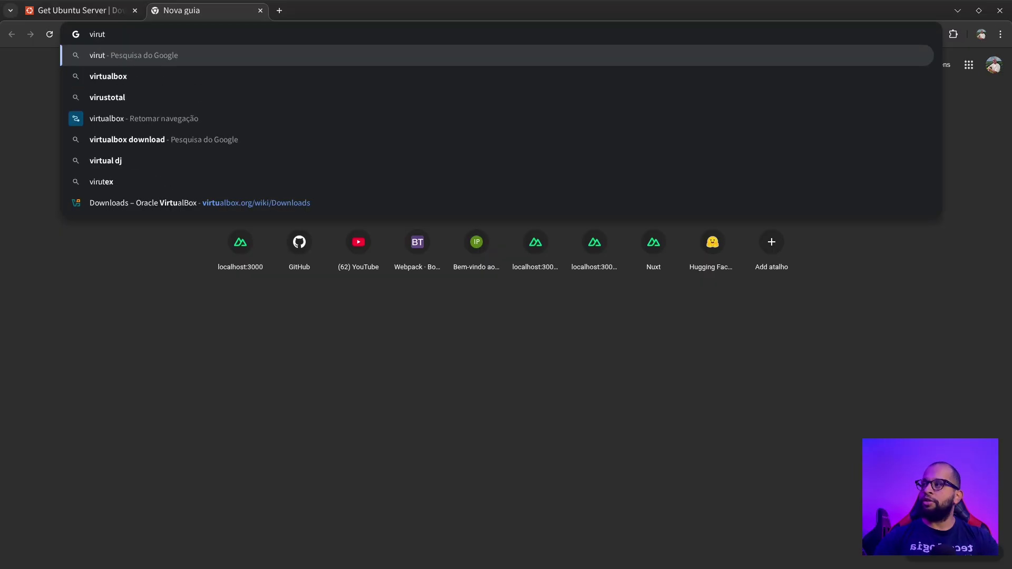
key(Down)
key(Return)
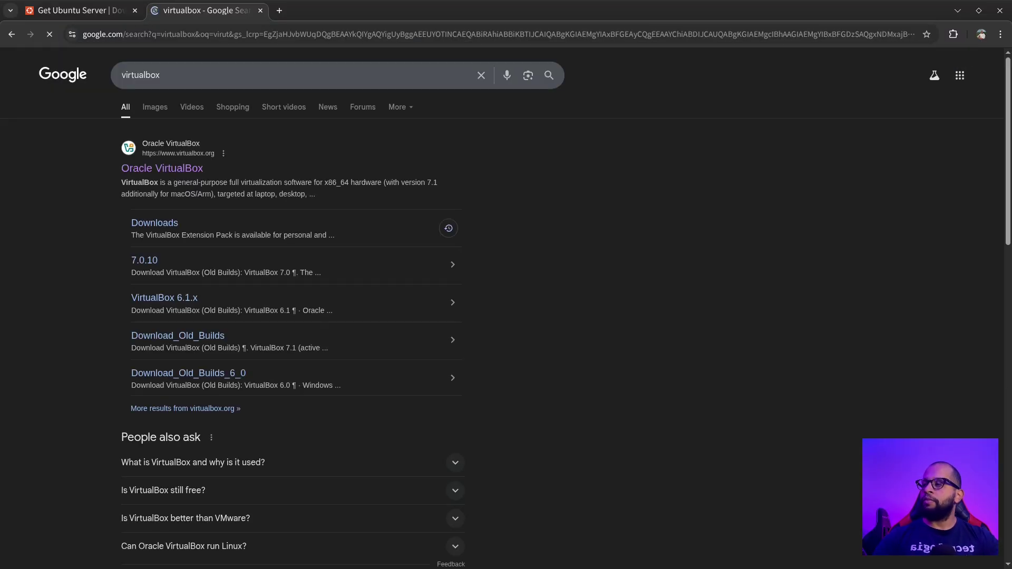
click(162, 169)
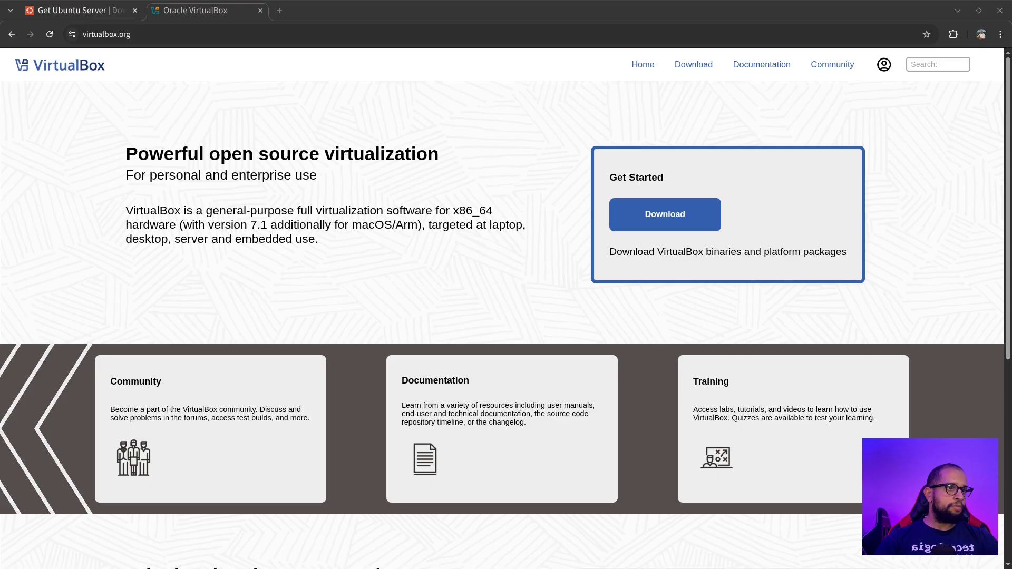
Go to the VirtualBox downloads page, then minimize Chrome to reveal the VirtualBox Manager
key(alt+Tab)
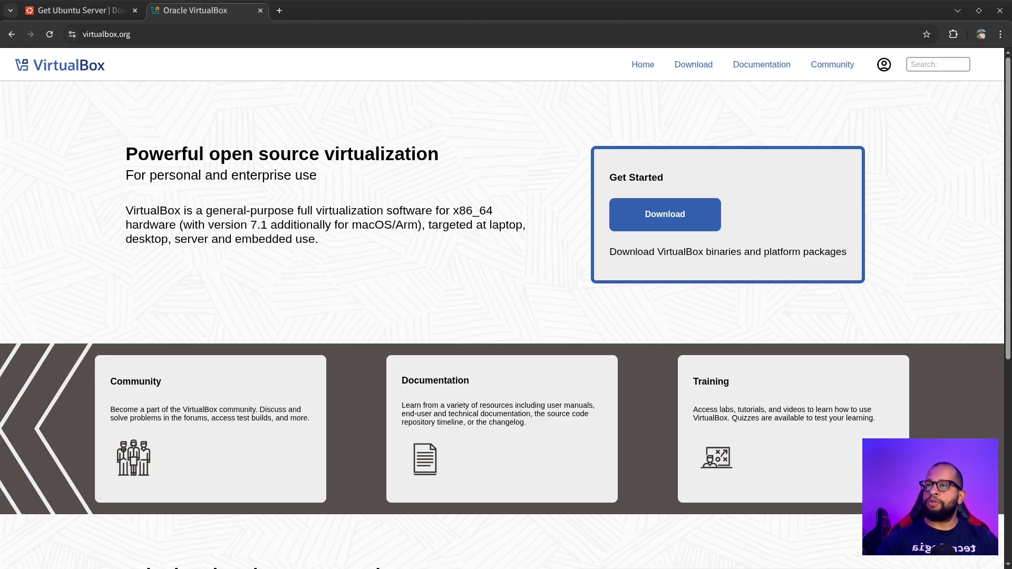
click(665, 214)
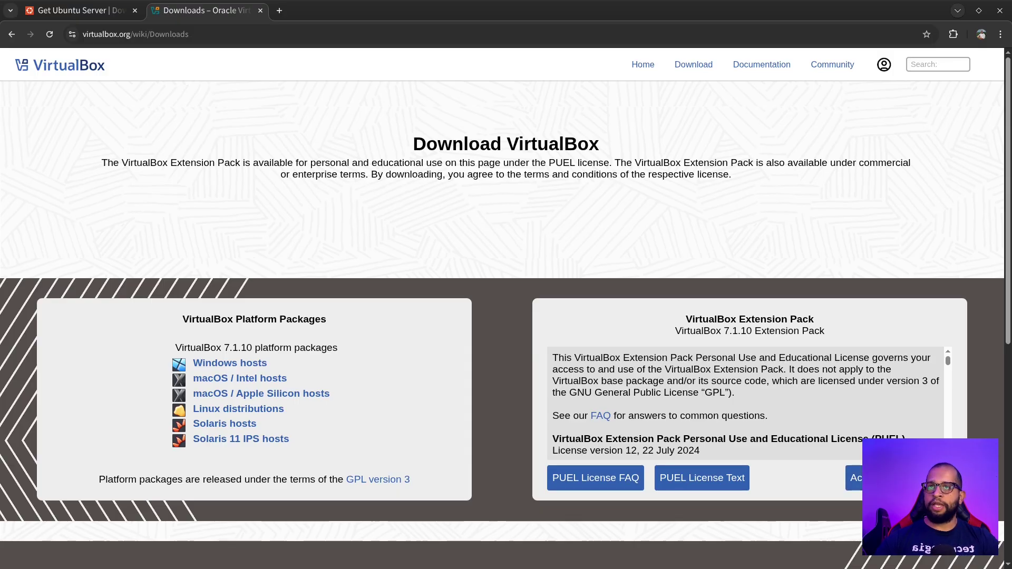
click(958, 11)
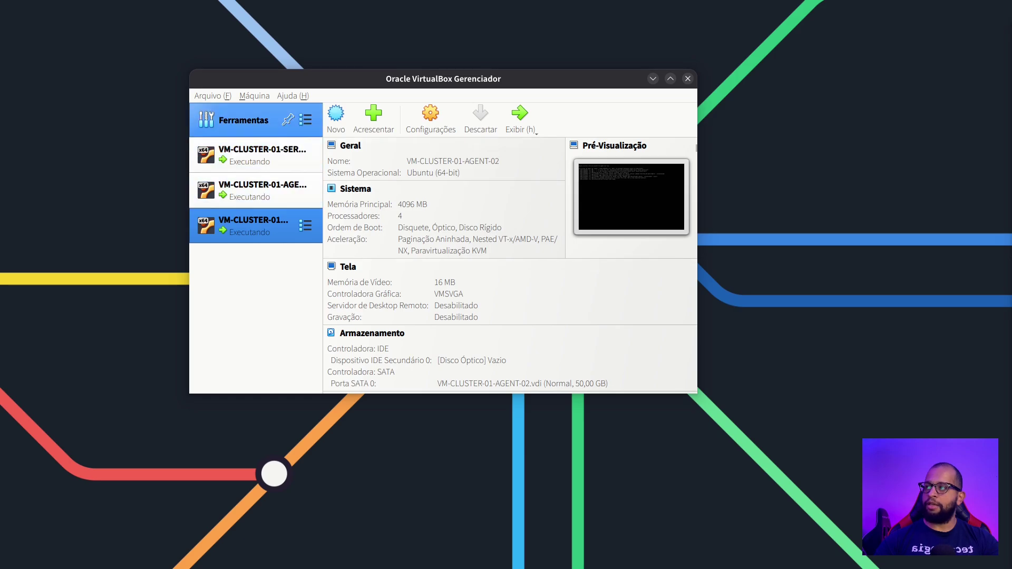
Check the installed Extension Pack under Tools > Extensions, then return to the Tools Welcome page
click(306, 119)
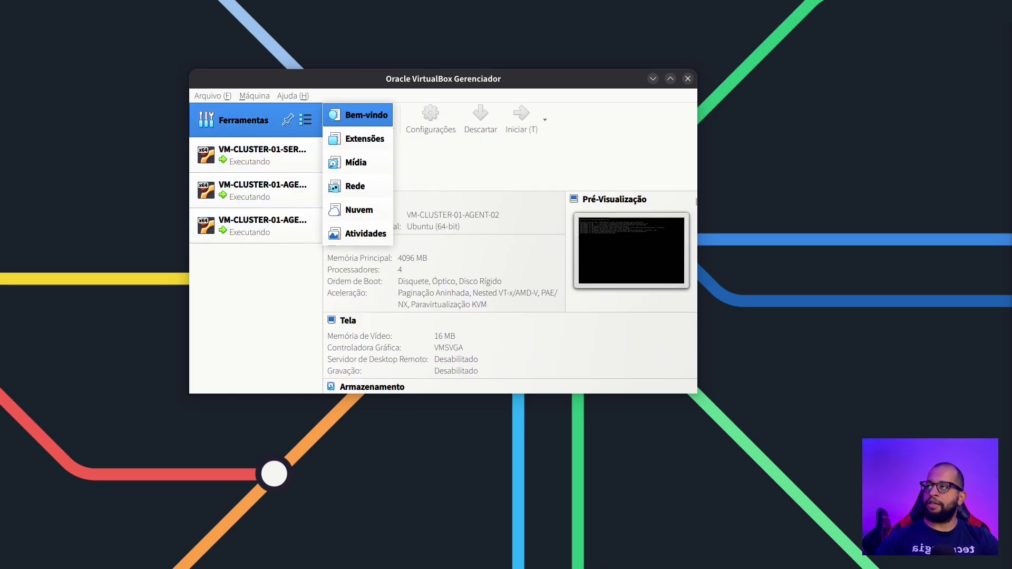
click(360, 138)
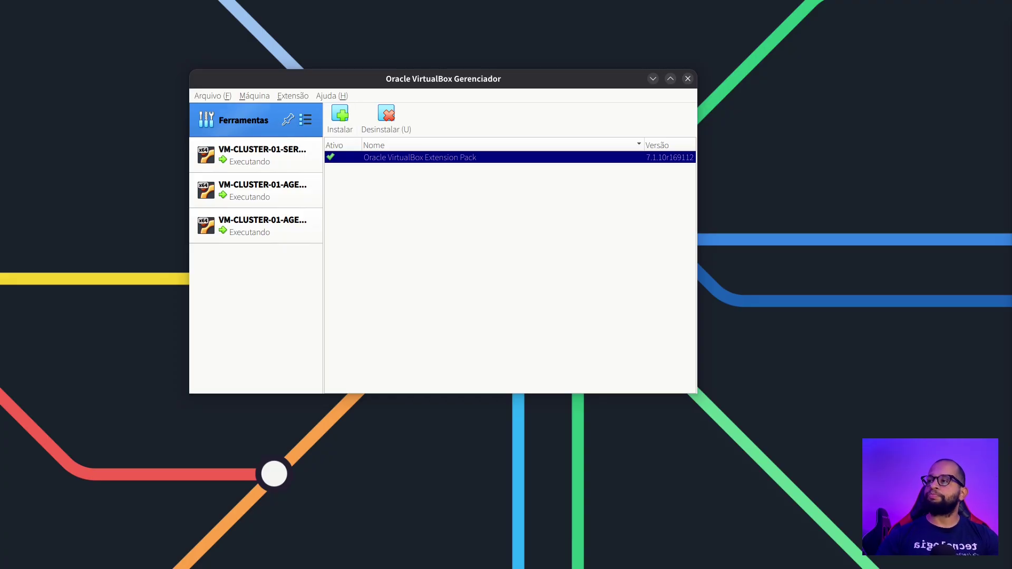
click(305, 120)
click(359, 115)
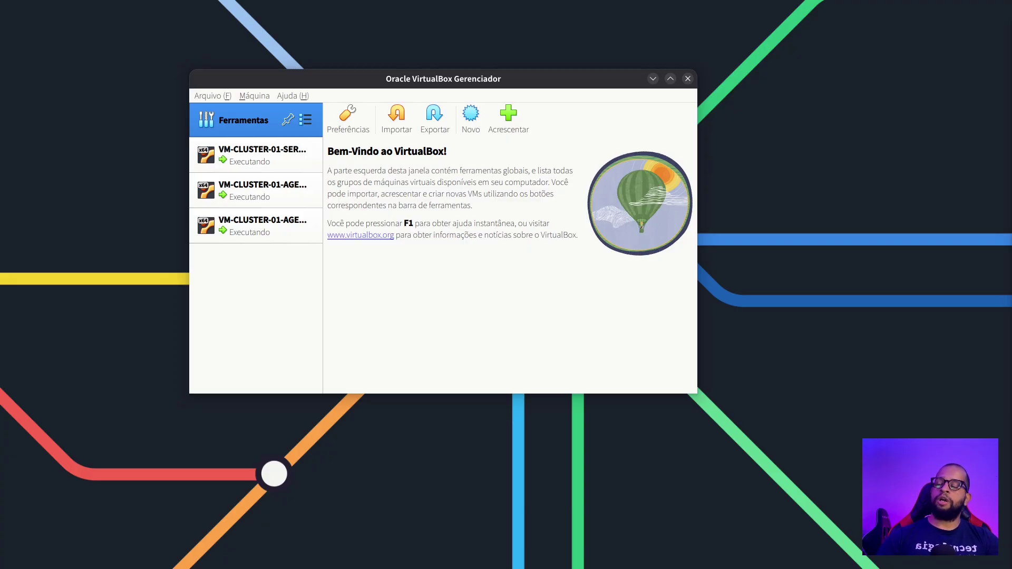
Start a new virtual machine named VM-CLUSTER-CICD-SERVER-01
click(471, 119)
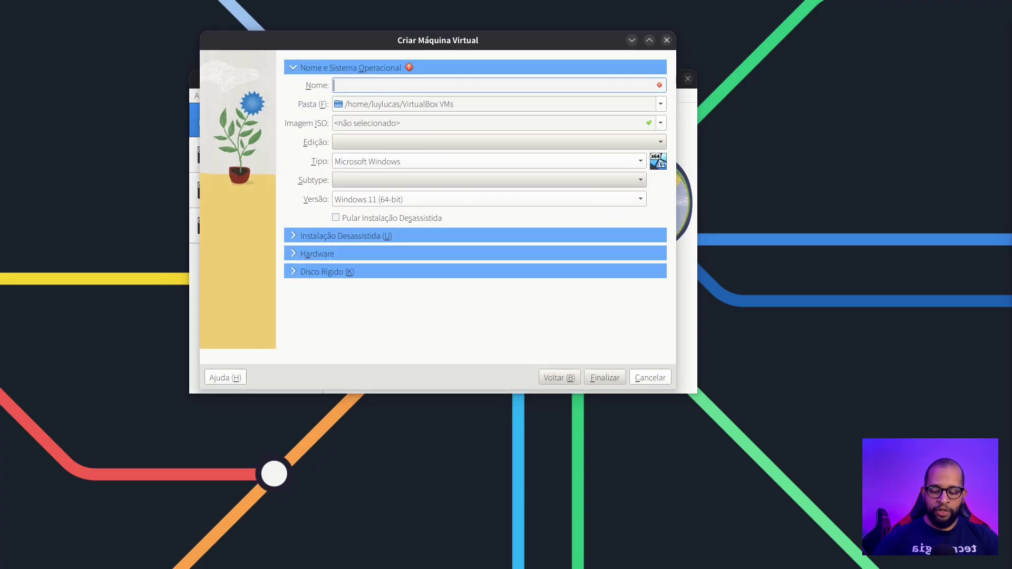
text(VM)
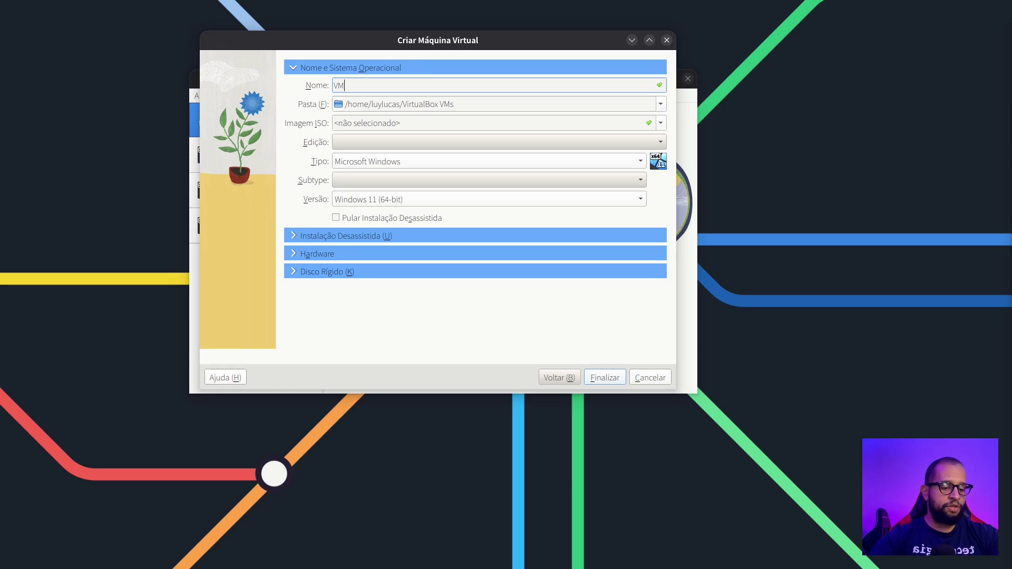
text(-)
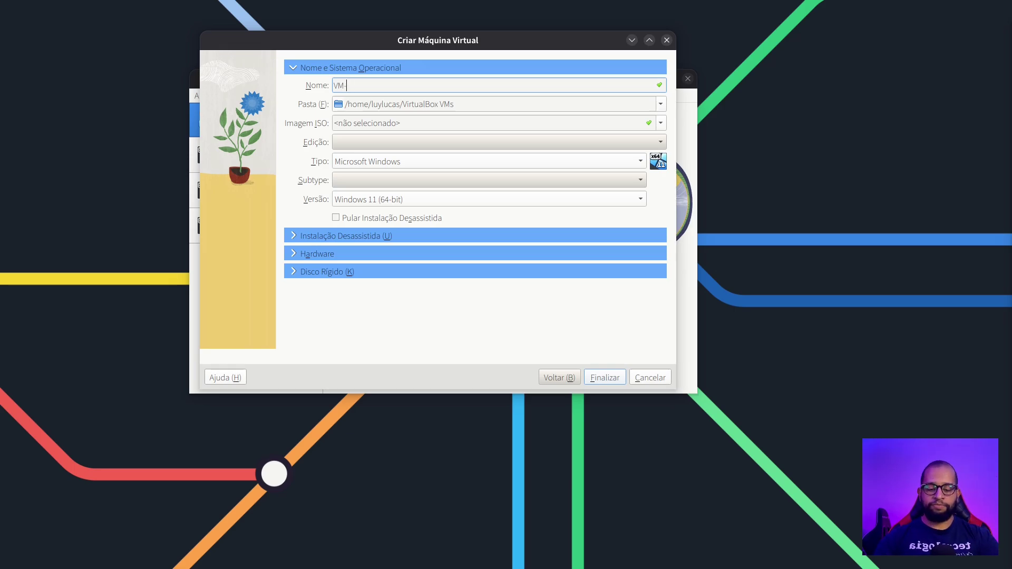
text(CLUSTER-GIT)
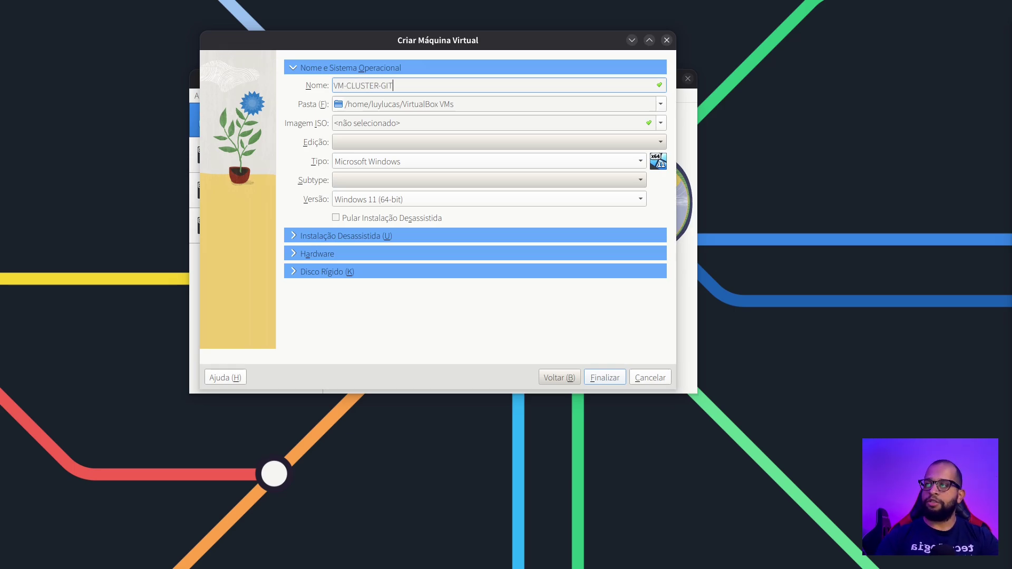
text(OP)
key(BackSpace)
key(BackSpace)
key(BackSpace)
key(BackSpace)
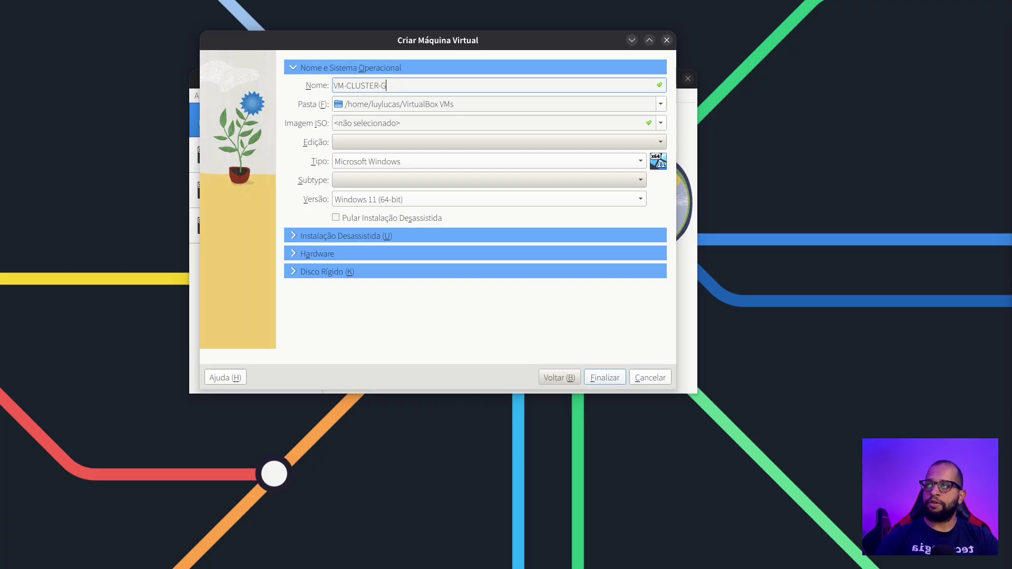
key(BackSpace)
text(CICD)
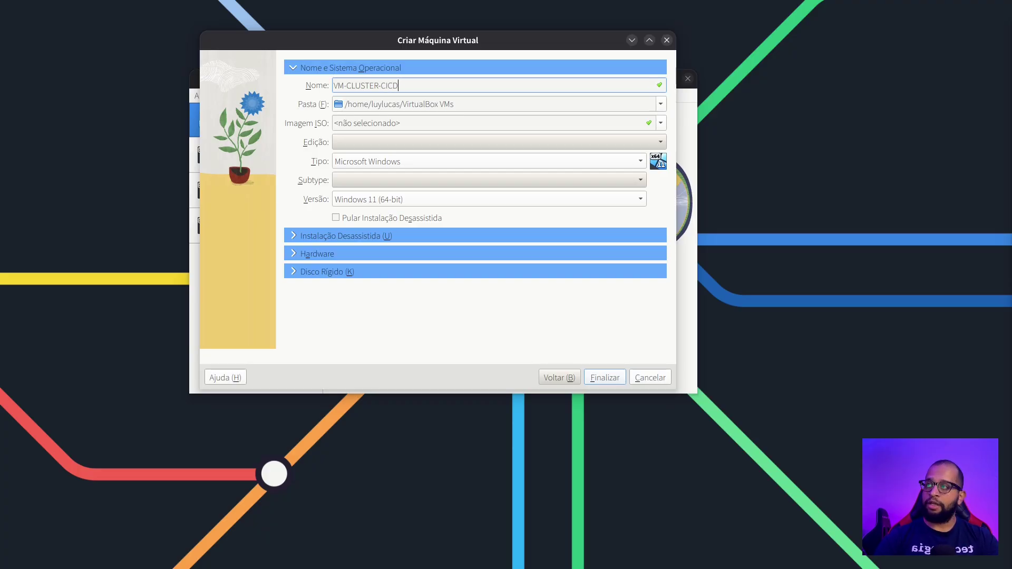
text(-)
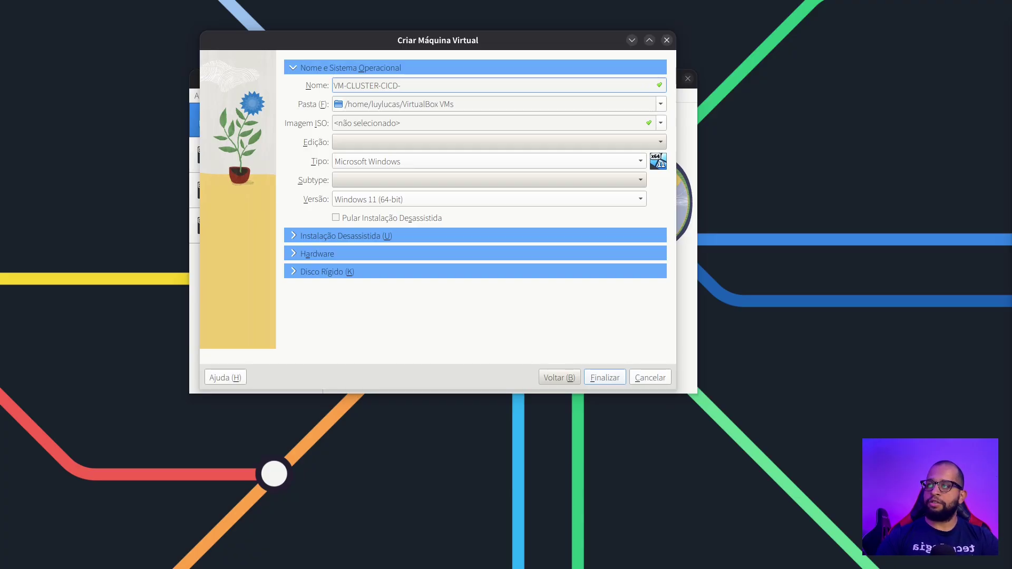
text(SERVER-01)
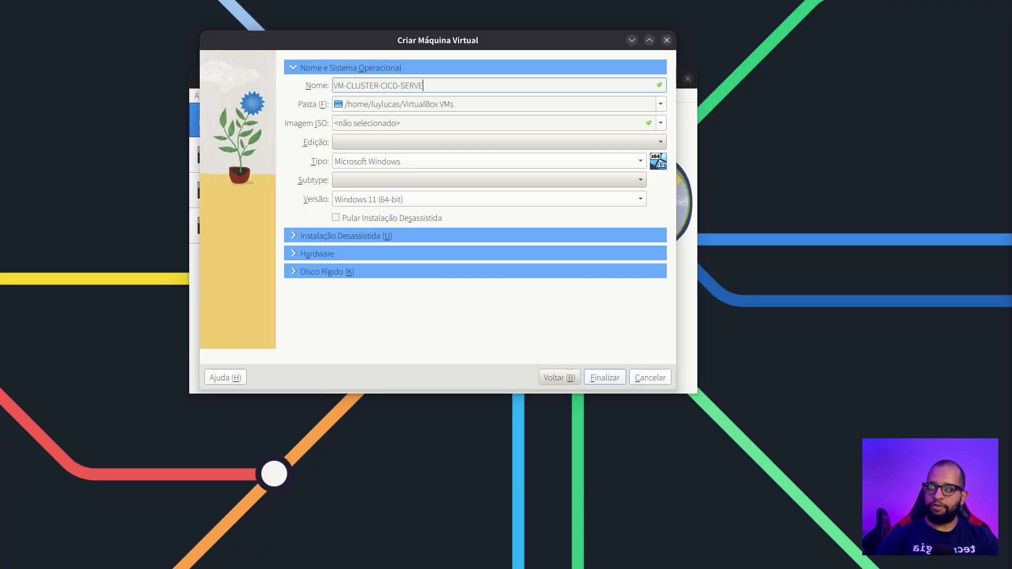
Choose the Ubuntu 24.04.2 live server ISO from Downloads as the VM's install image
key(Tab)
key(Tab)
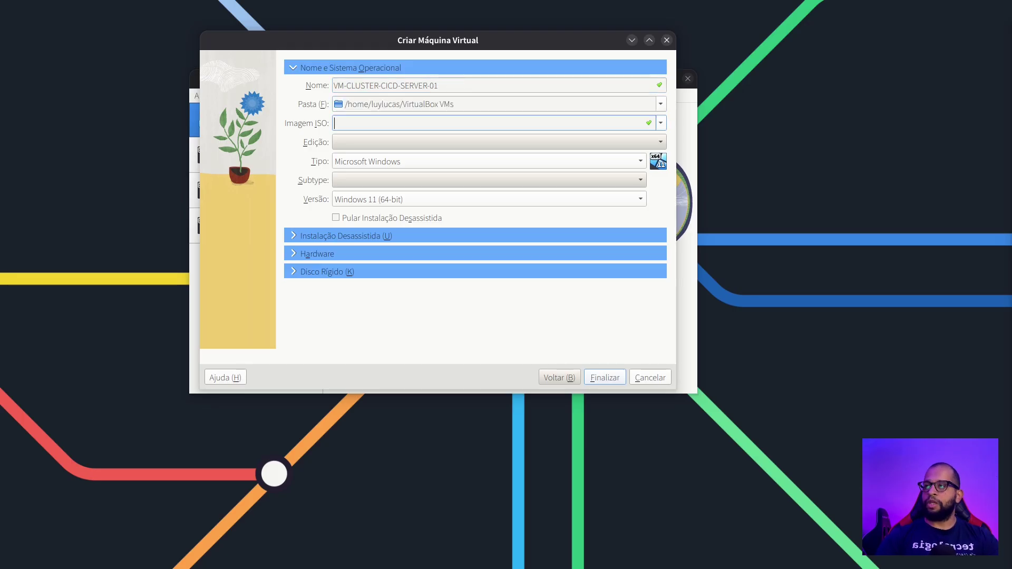
click(660, 123)
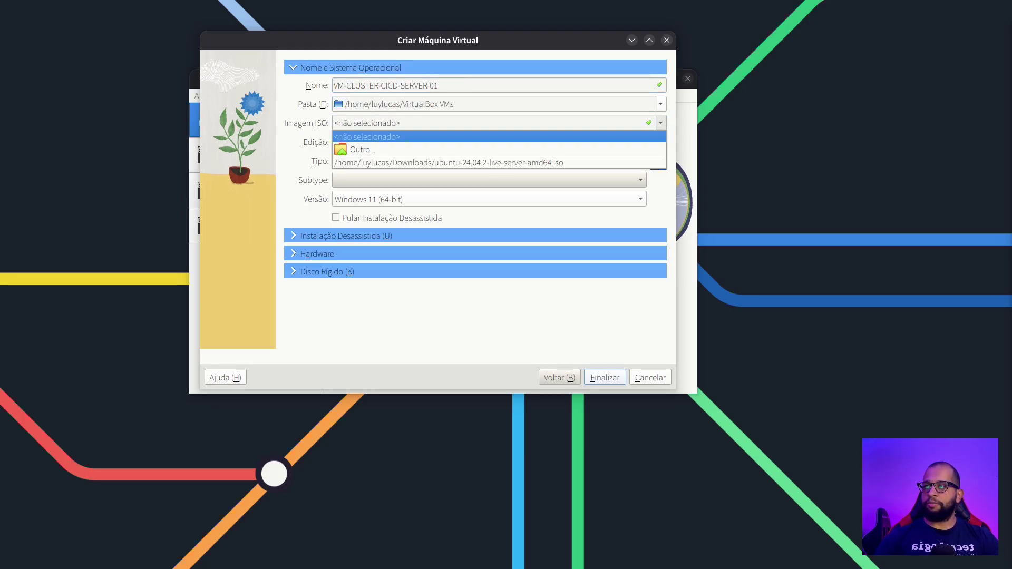
key(Down)
key(Down)
key(Return)
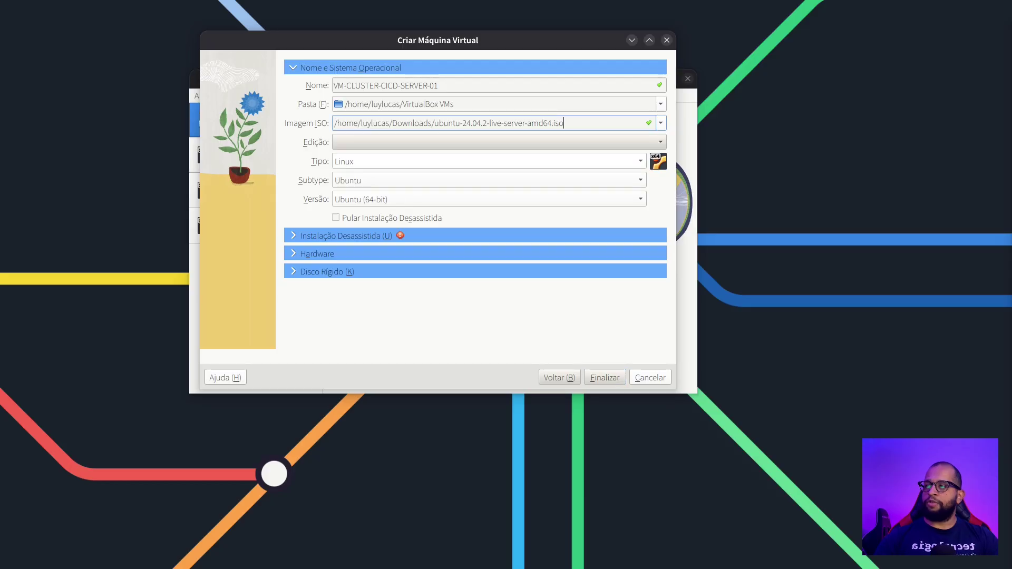
click(661, 123)
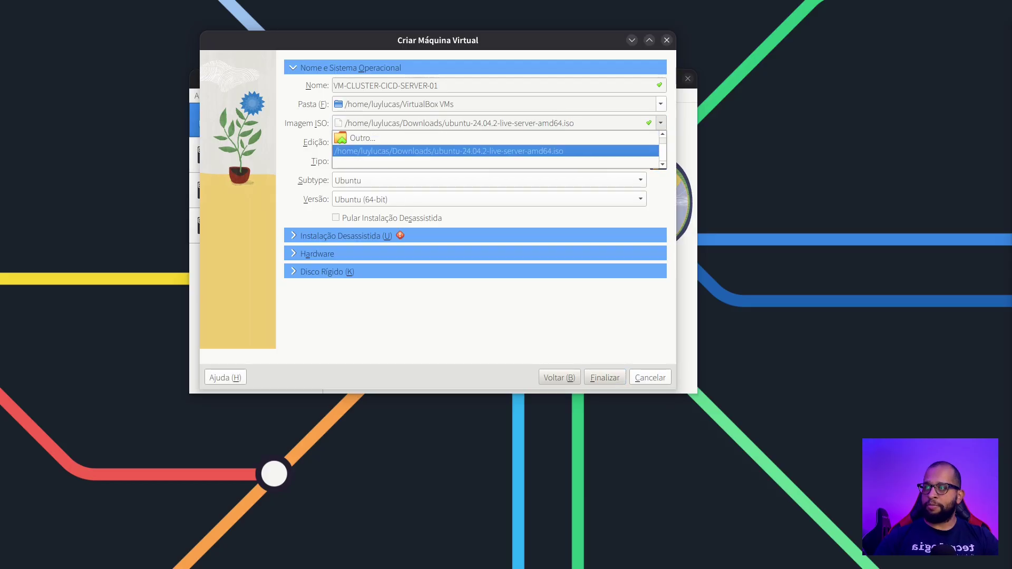
key(Up)
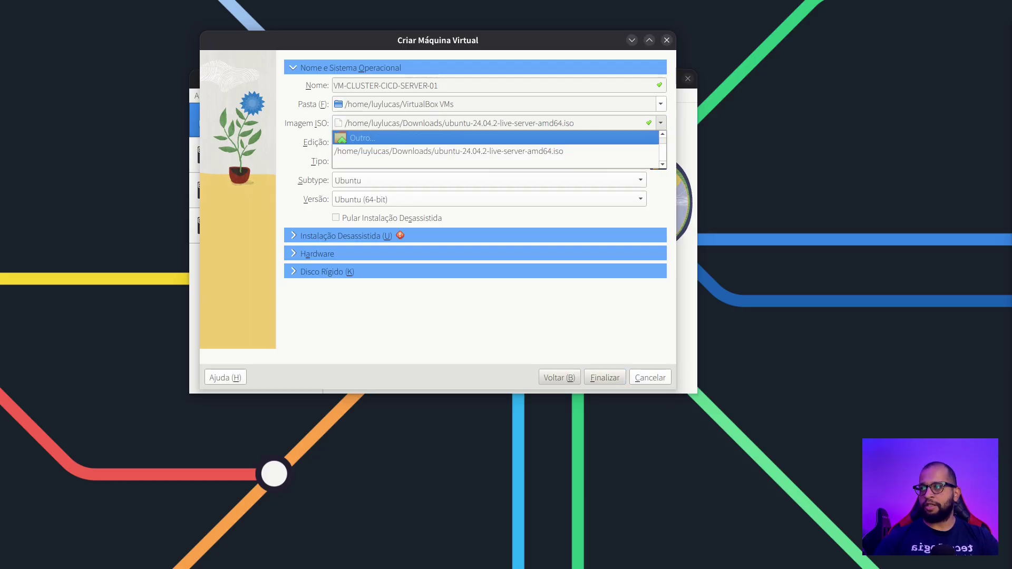
key(Return)
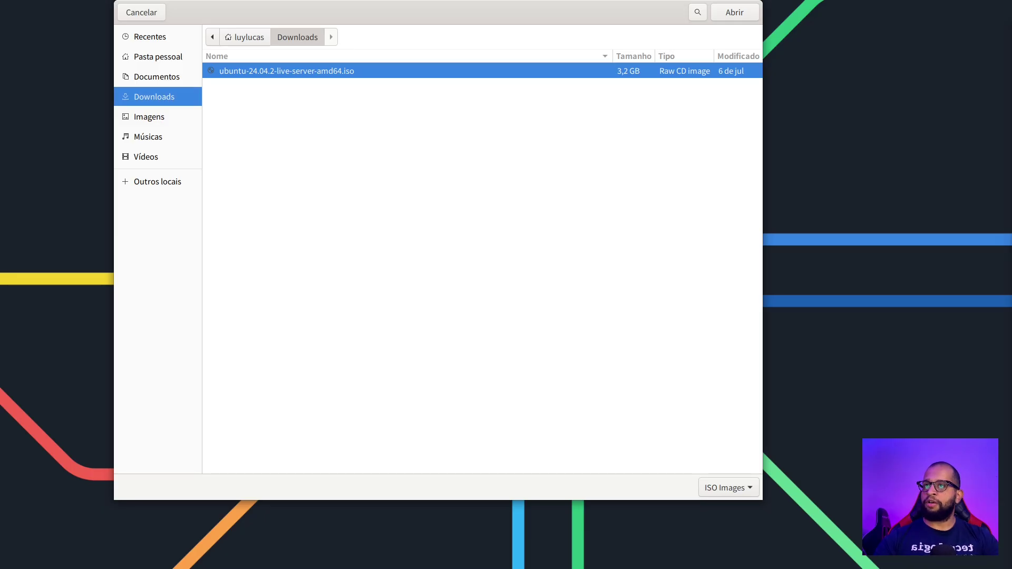
key(Return)
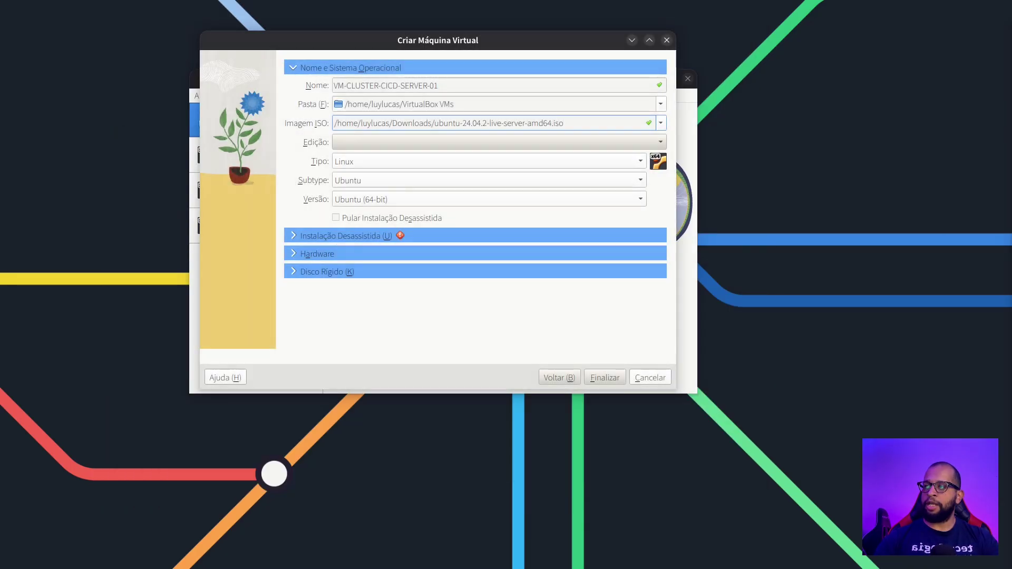
Skip the unattended installation and expand the Hardware section
key(alt+s)
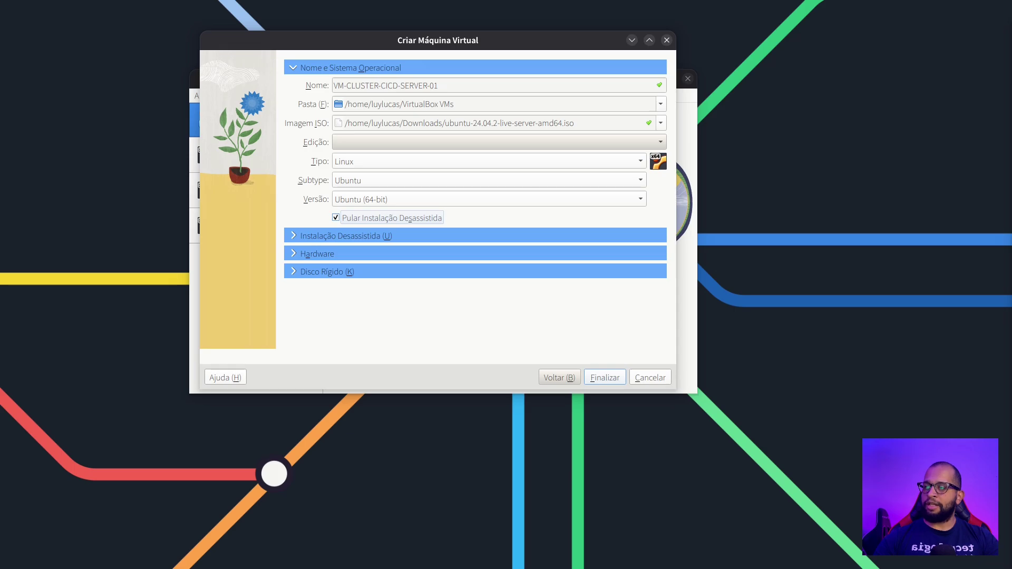
key(alt+u)
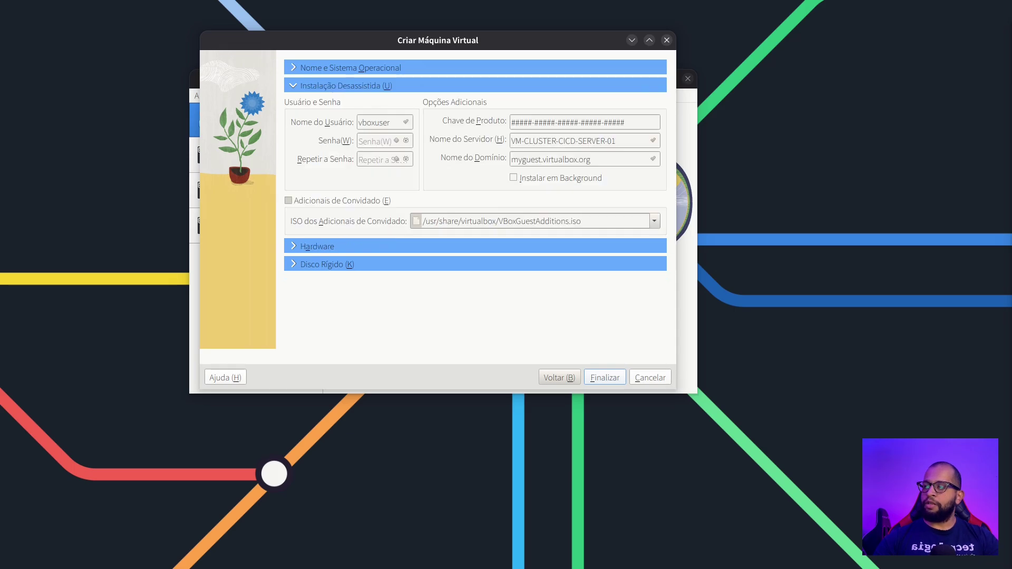
key(alt+a)
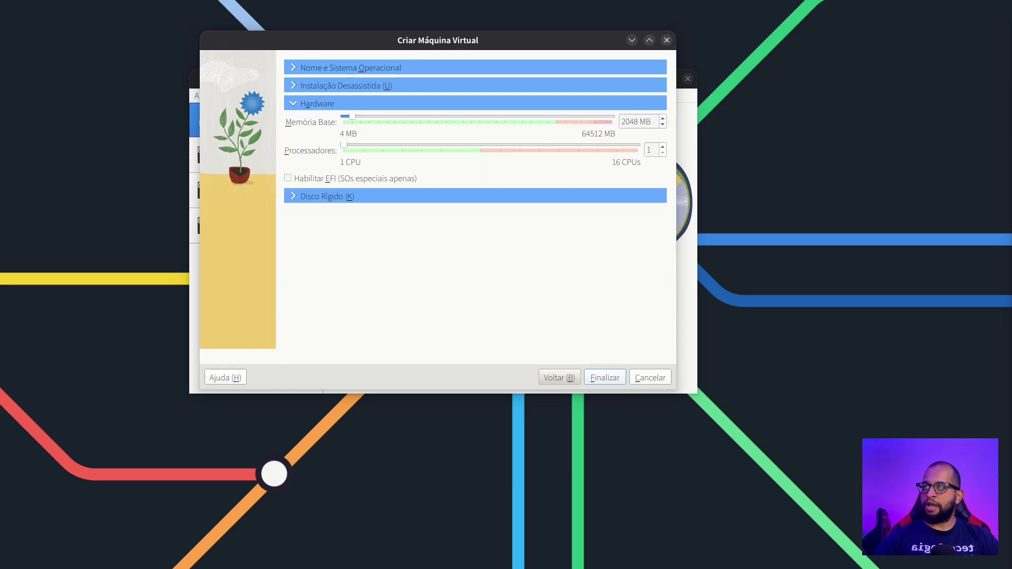
Give the VM 4 processors, 4096 MB memory and a 50 GB disk, then finish creating it
key(alt+p)
text(4)
key(alt+m)
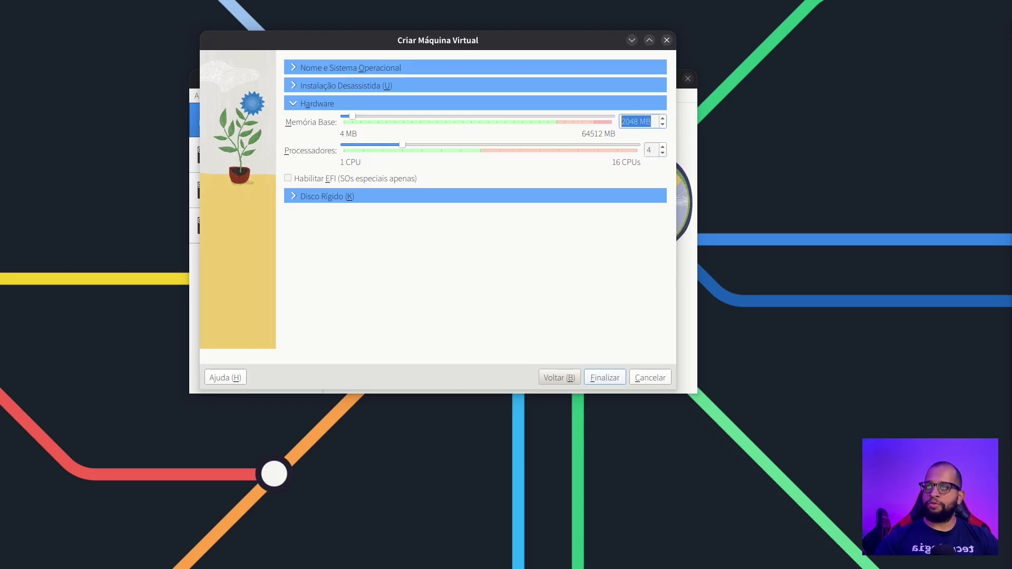
text(4096)
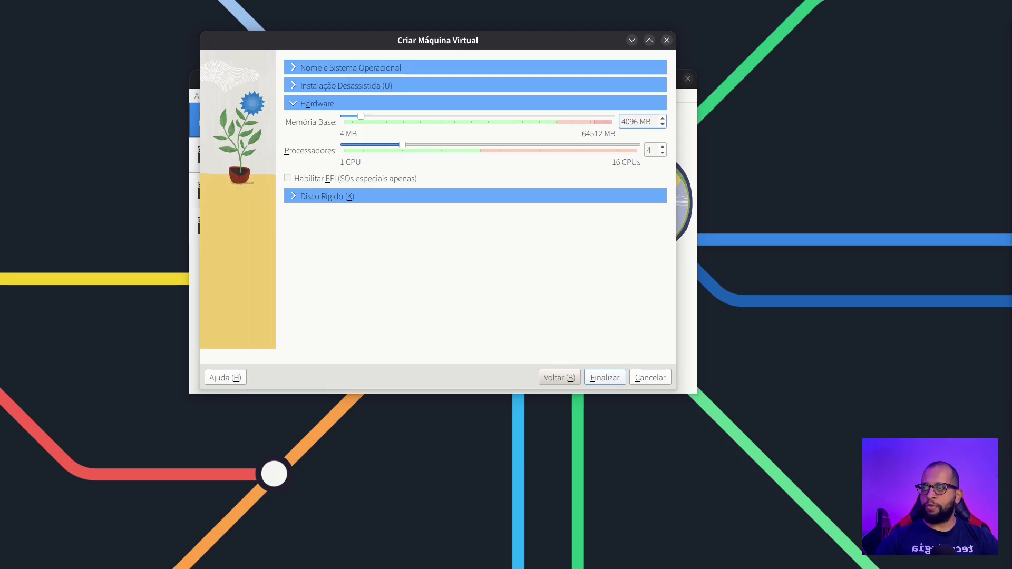
key(alt+k)
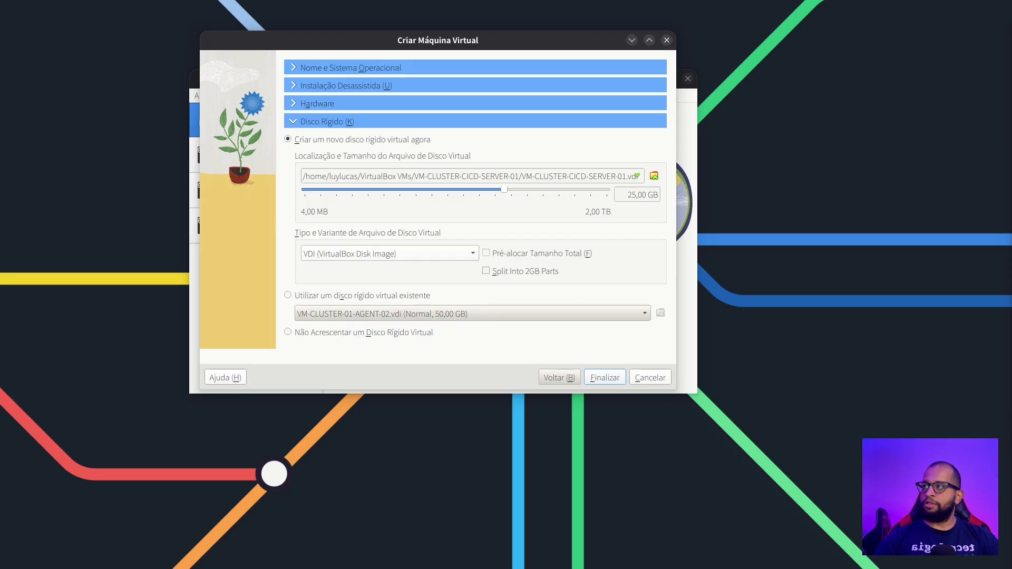
drag(628, 195, 637, 195)
text(50)
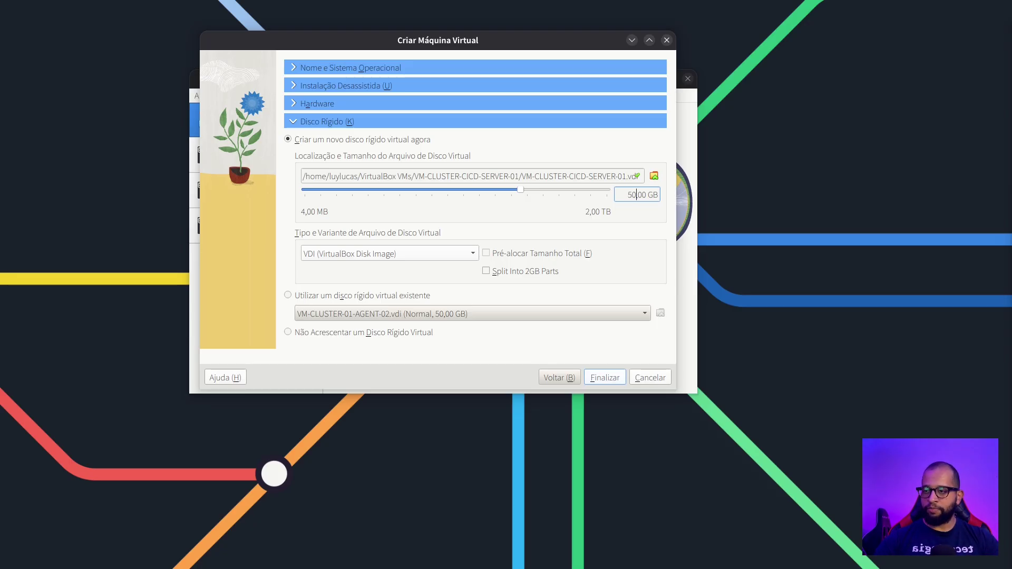
key(Return)
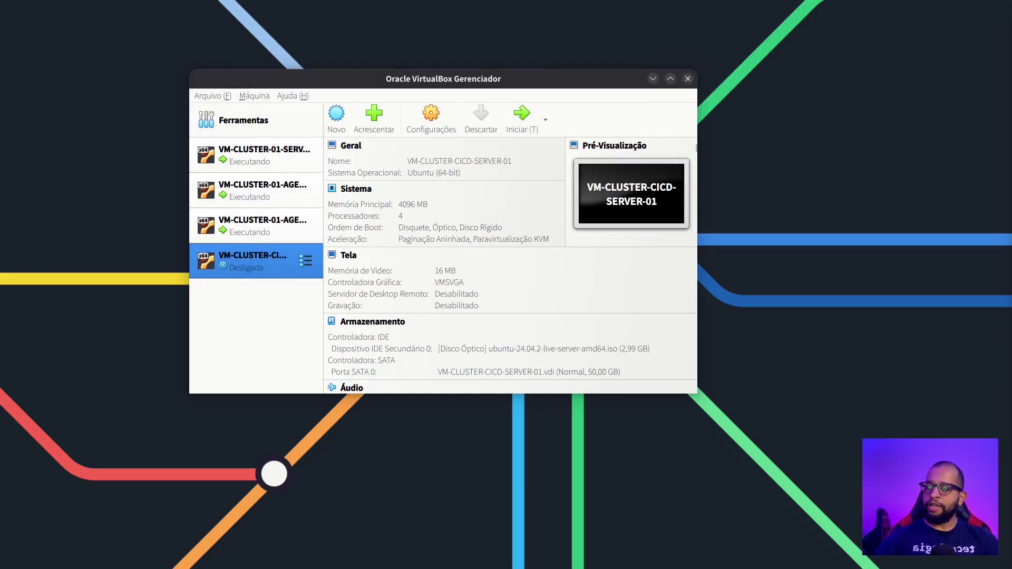
In the VM's settings, enable nested VT-x/AMD-V under System > Processor
click(431, 119)
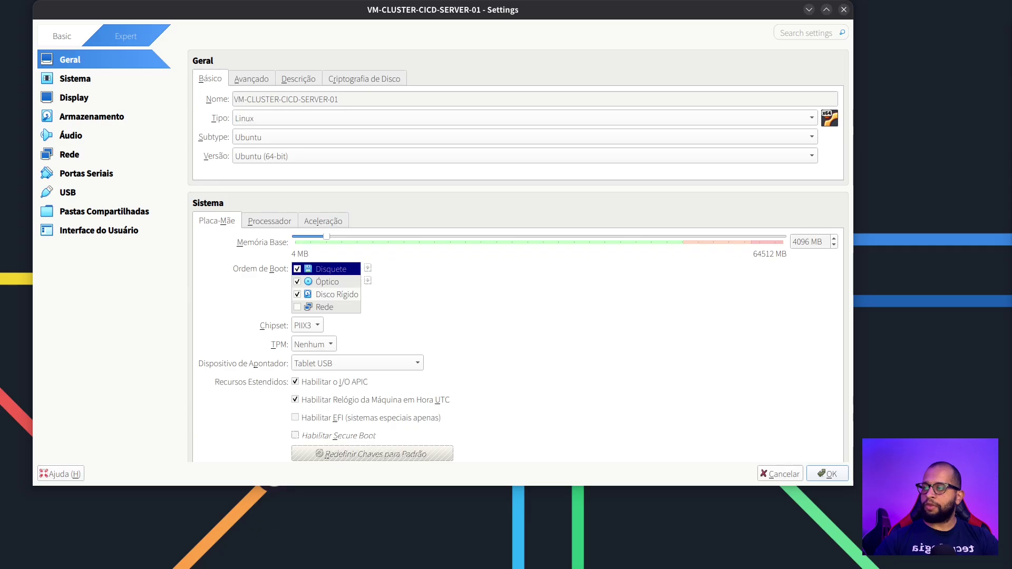
scroll(518, 256, down, 2)
scroll(518, 256, up, 1)
click(269, 189)
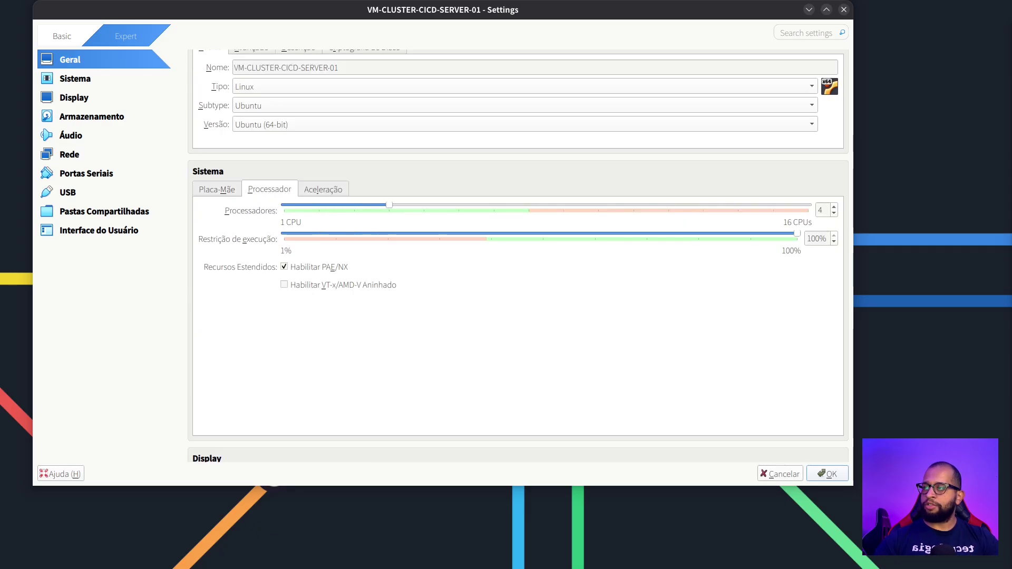
click(284, 284)
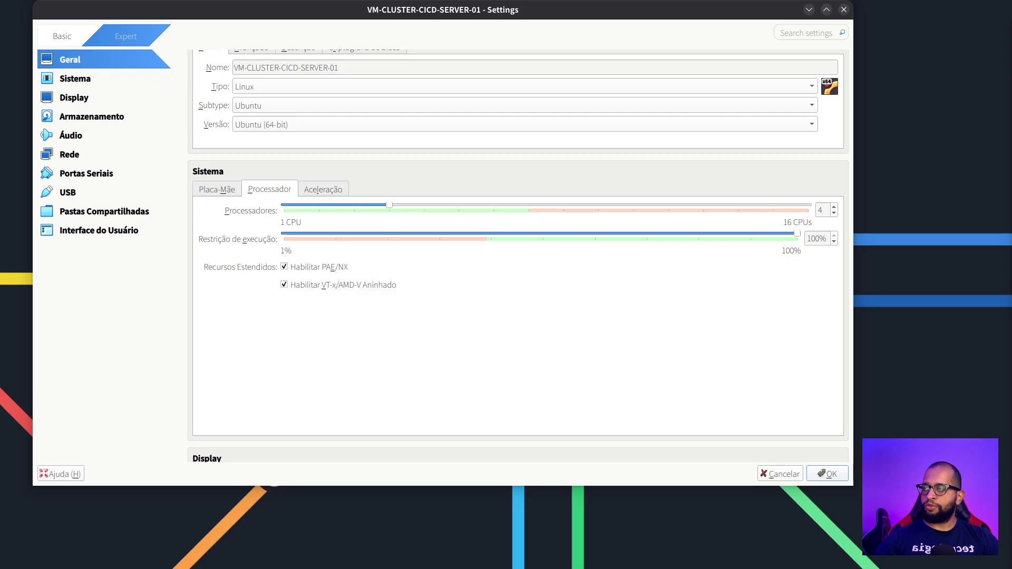
click(323, 189)
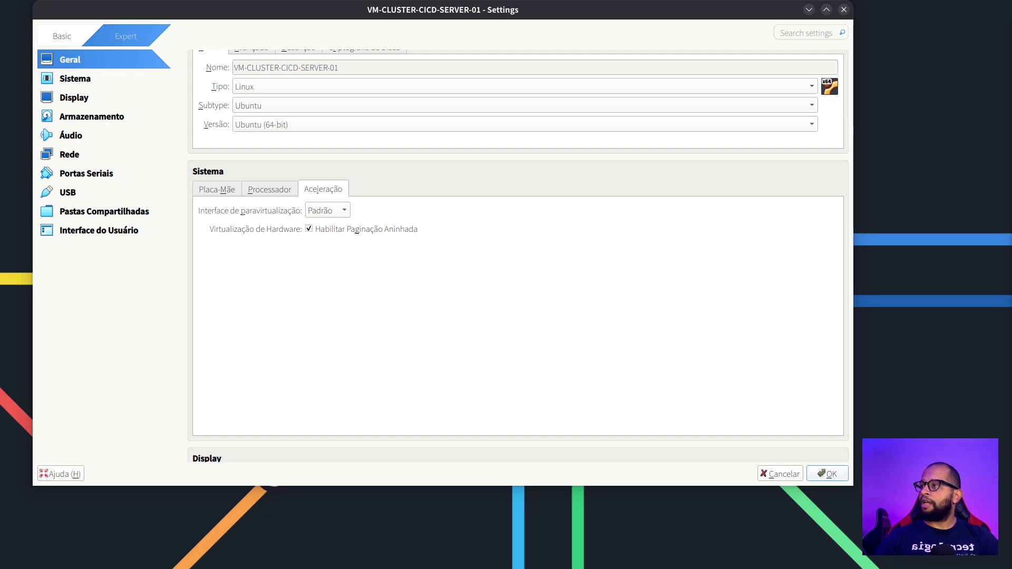
click(71, 135)
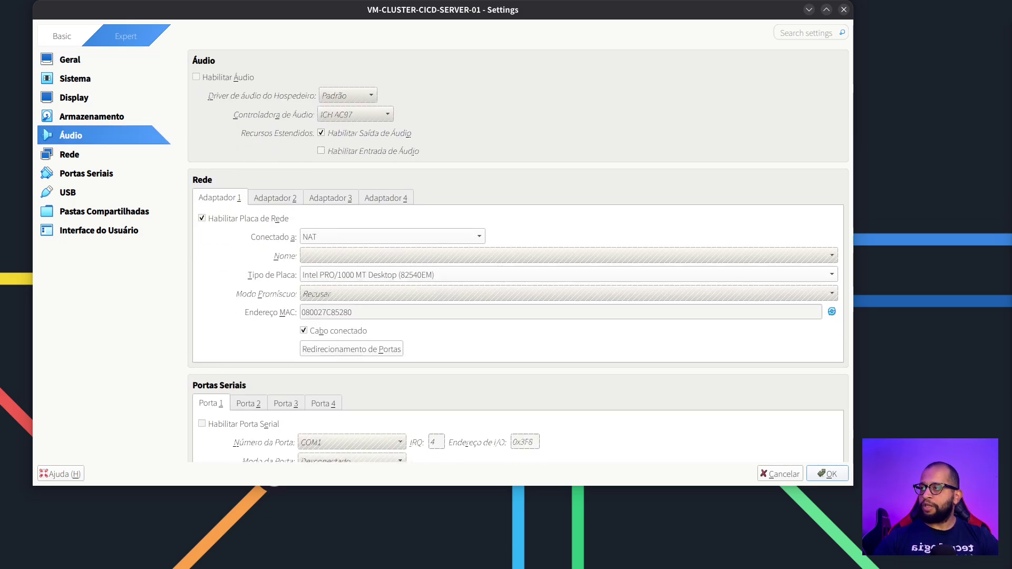
Attach network adapter 1 in bridged mode on enp5s0 with promiscuous mode set to Allow All
click(392, 236)
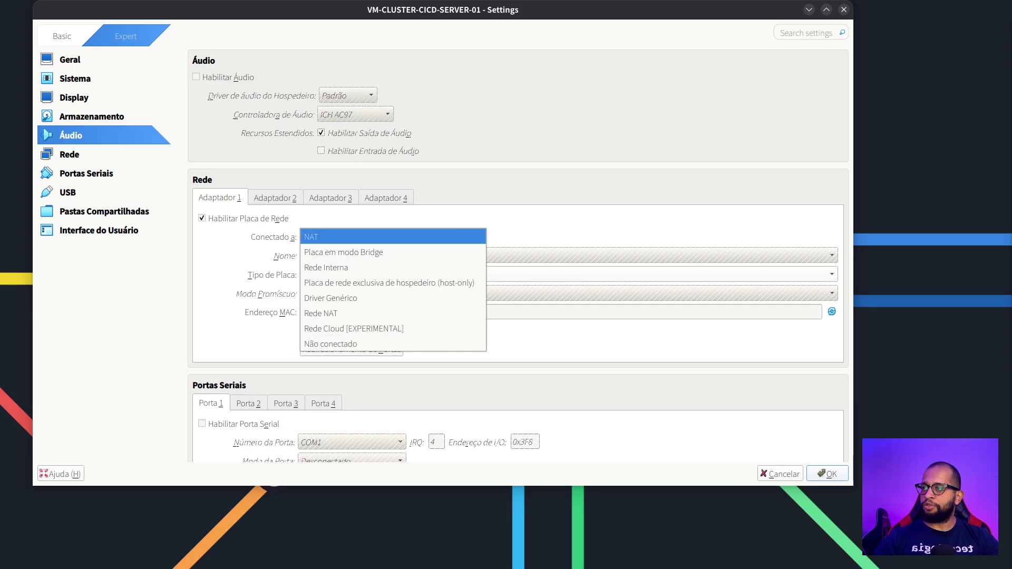
click(343, 253)
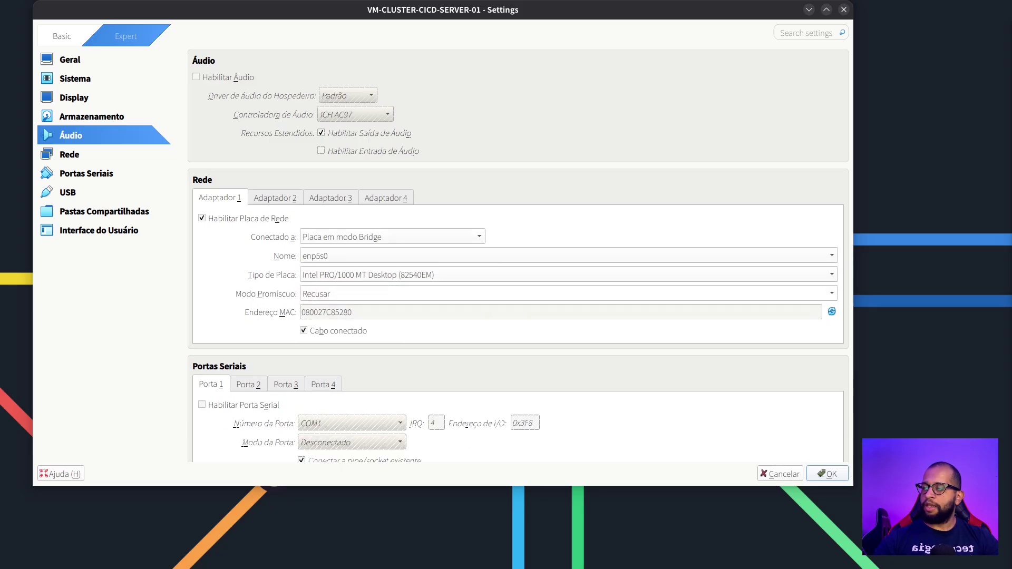
click(327, 294)
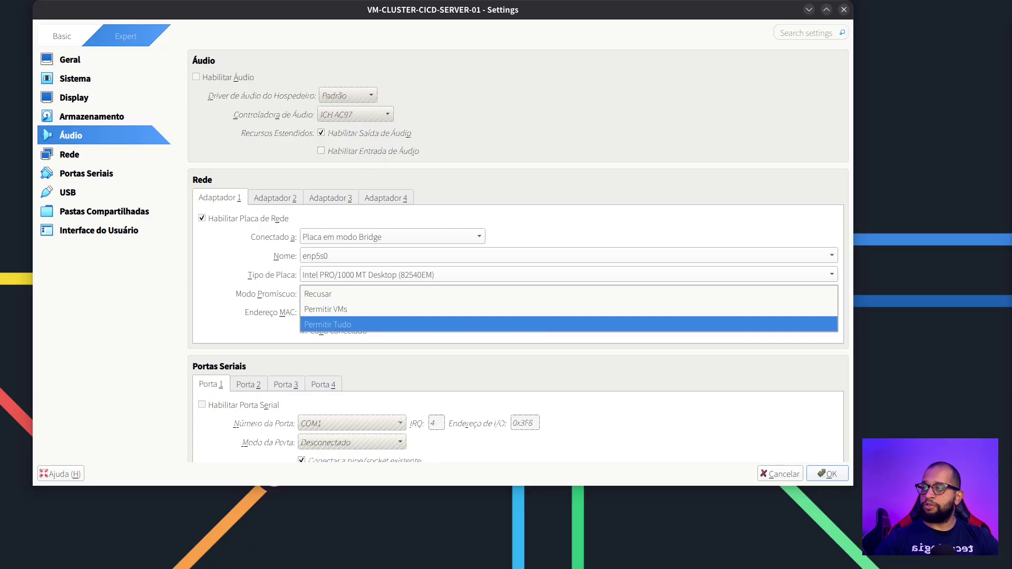
click(327, 323)
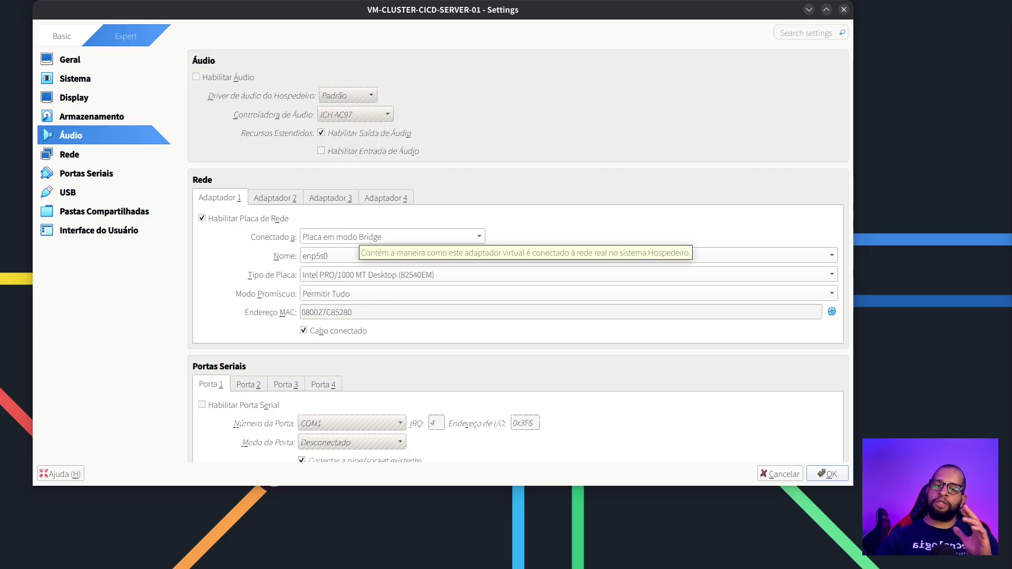
click(390, 236)
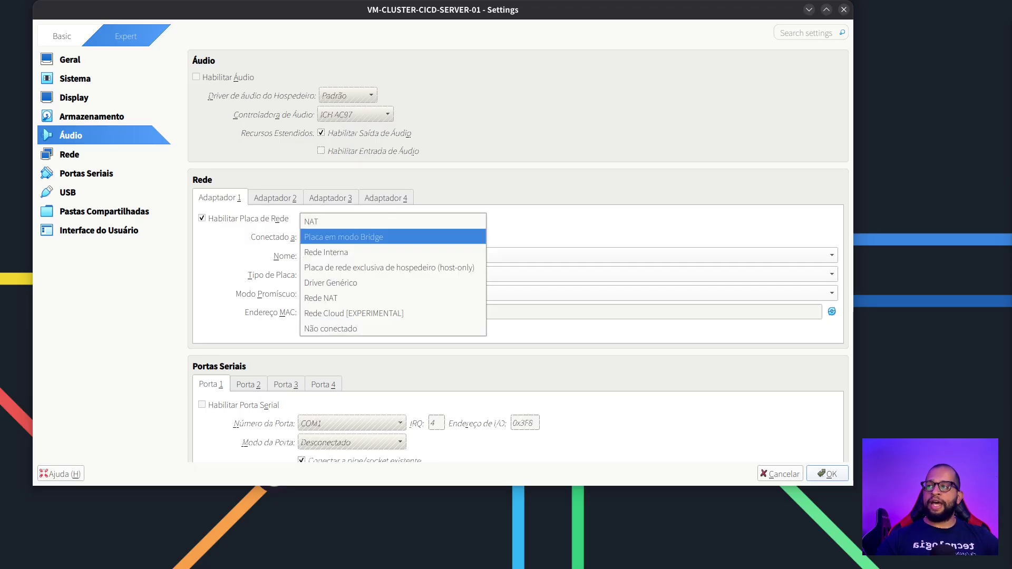
click(327, 221)
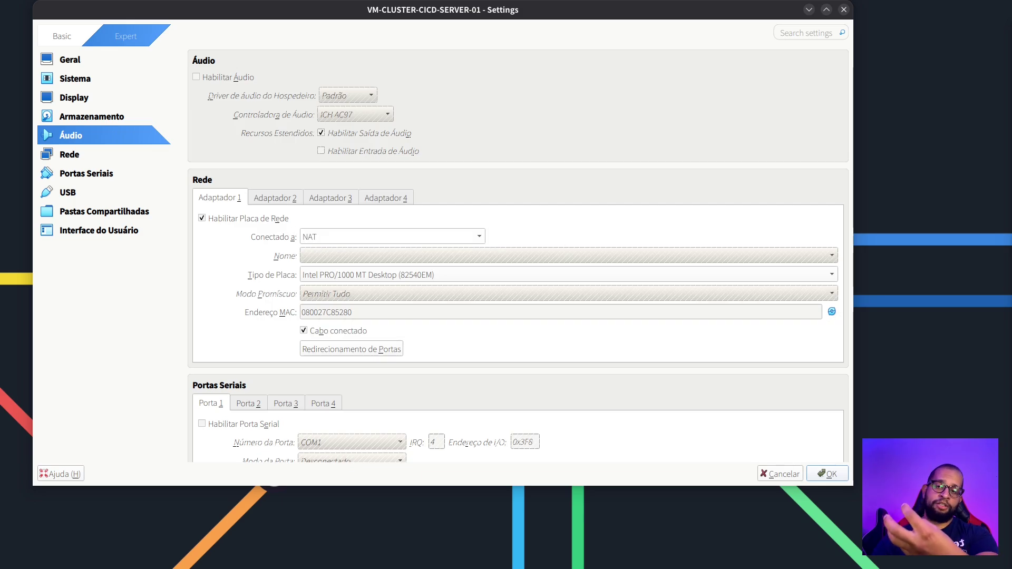
click(369, 236)
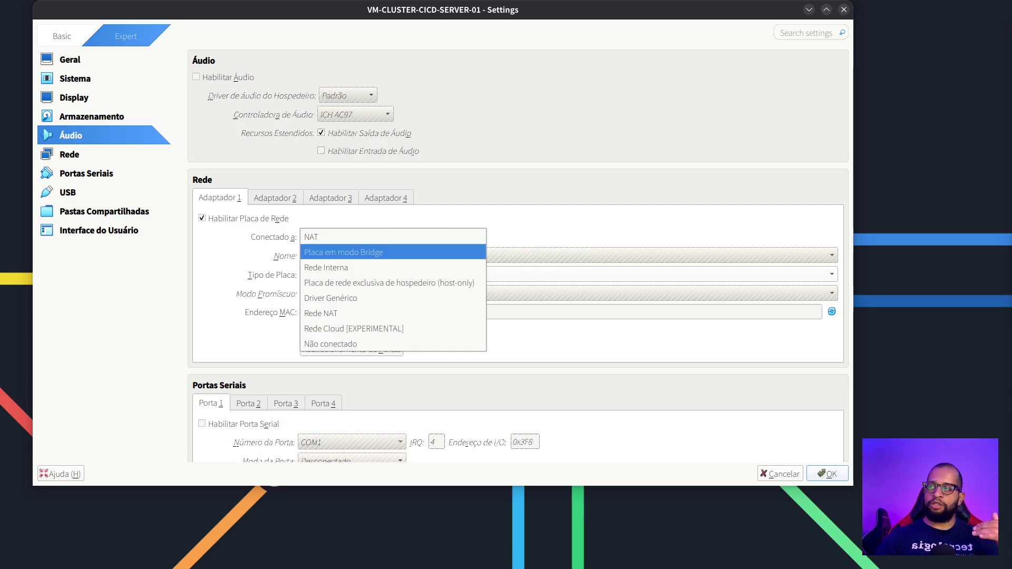
click(359, 252)
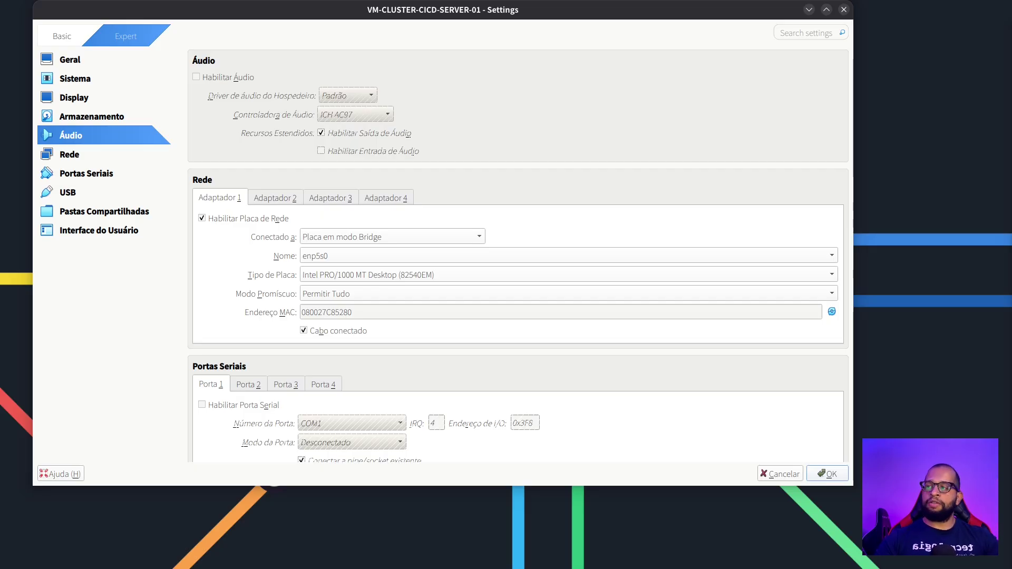
Save the VM settings with OK
scroll(518, 256, down, 10)
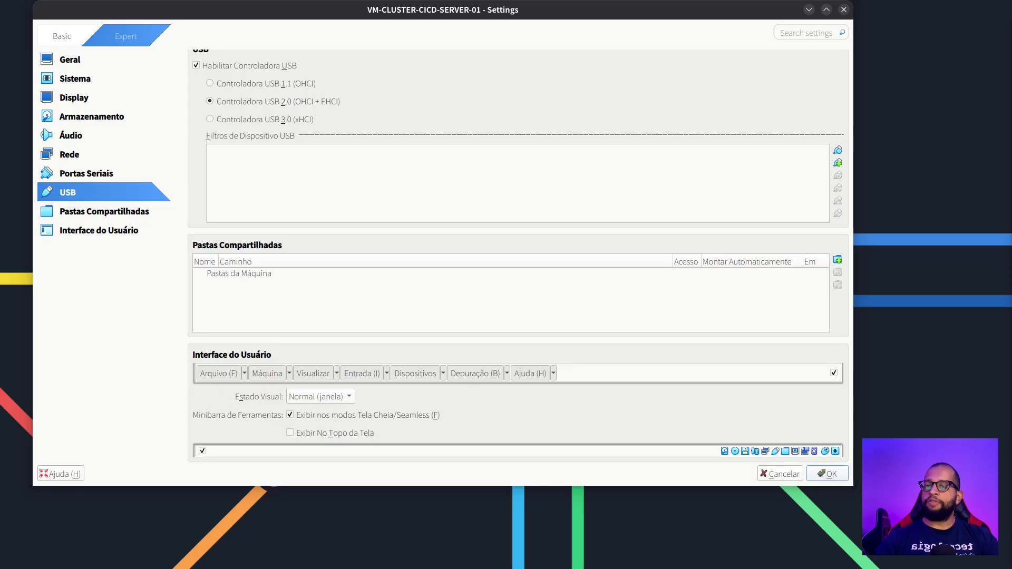
click(827, 474)
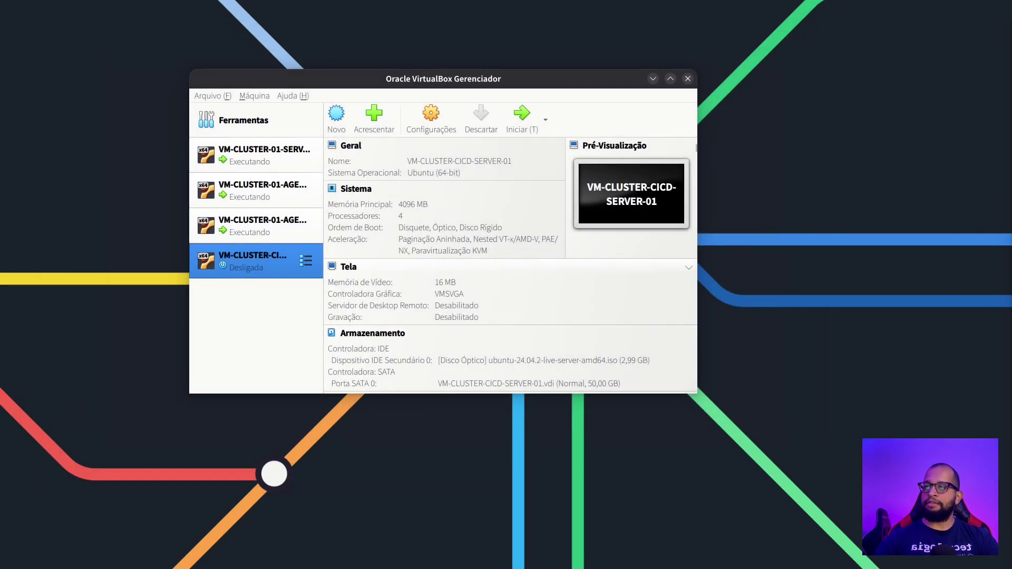
click(545, 120)
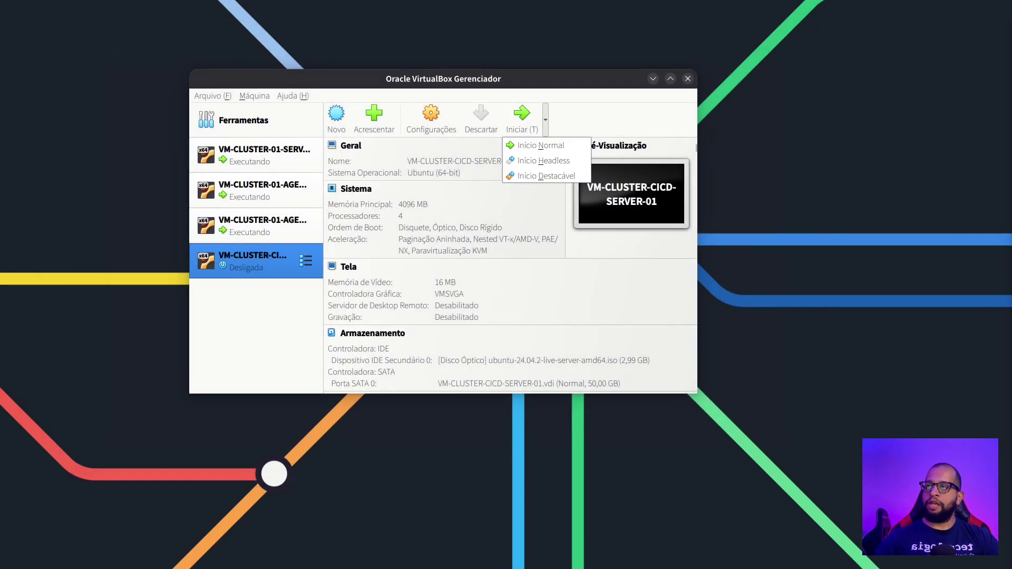
Start the VM headless, reopen its console, boot Try or Install Ubuntu Server, and maximize the window
key(Return)
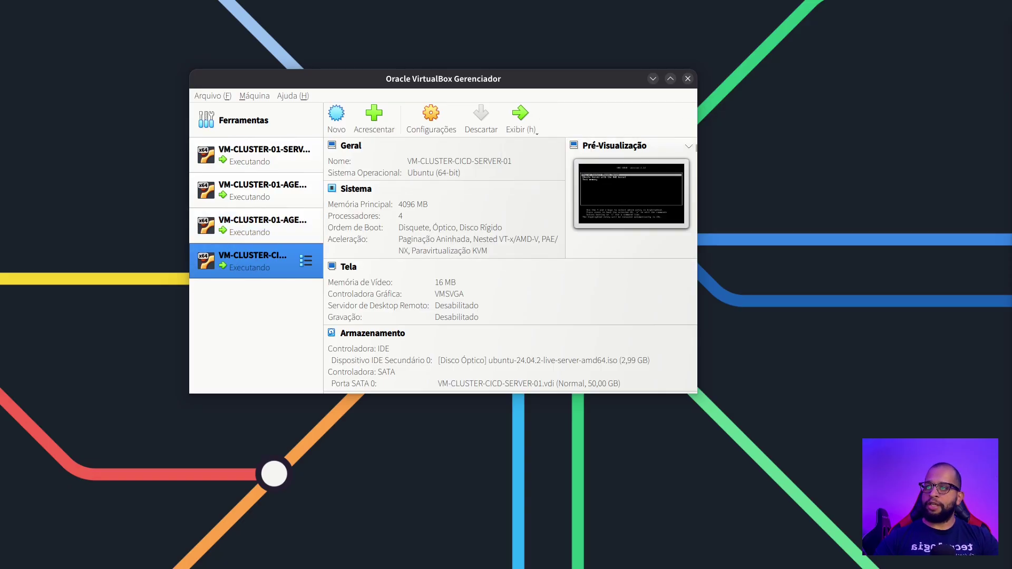
click(521, 120)
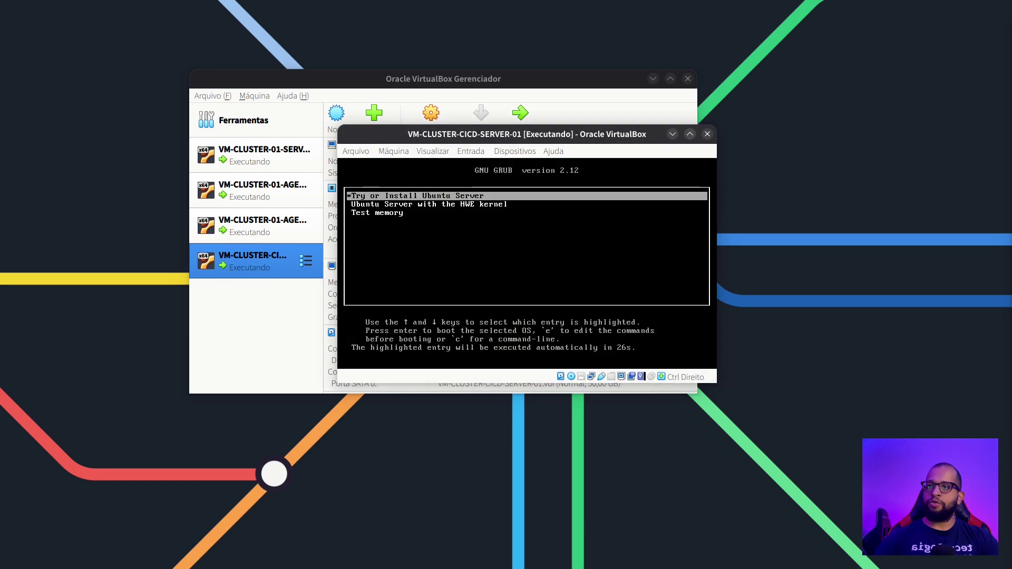
key(alt+F4)
key(Return)
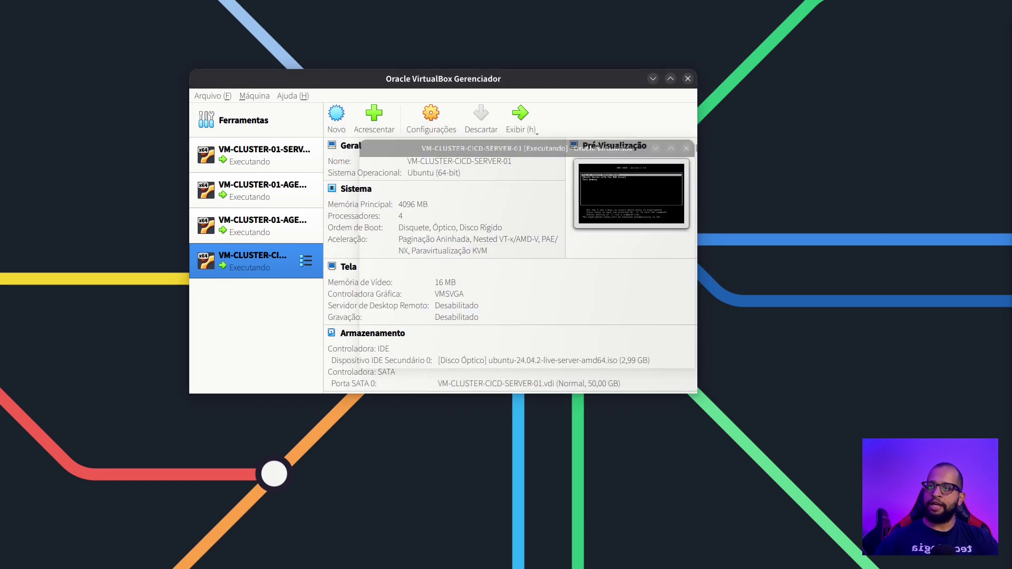
click(520, 118)
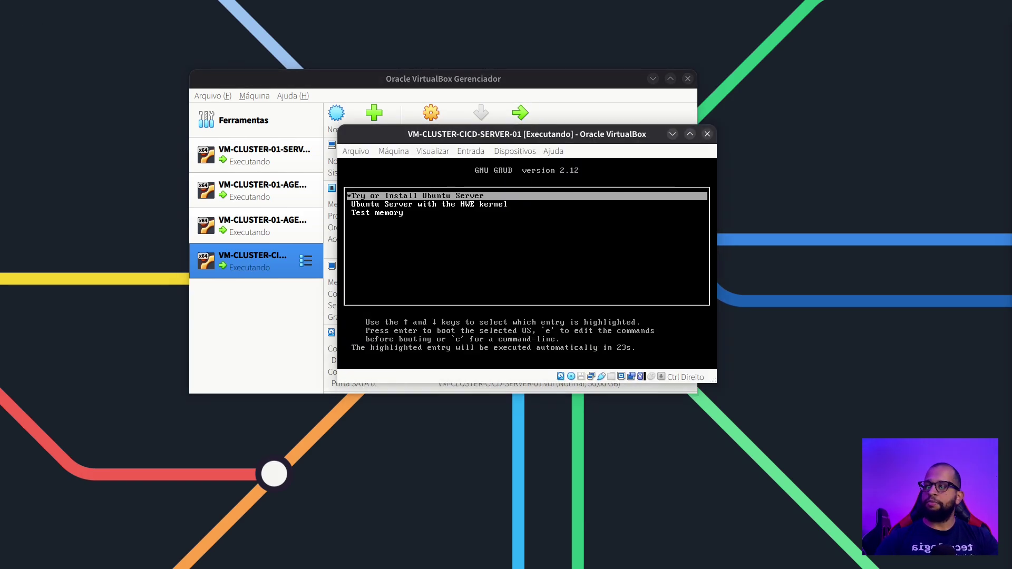
key(Return)
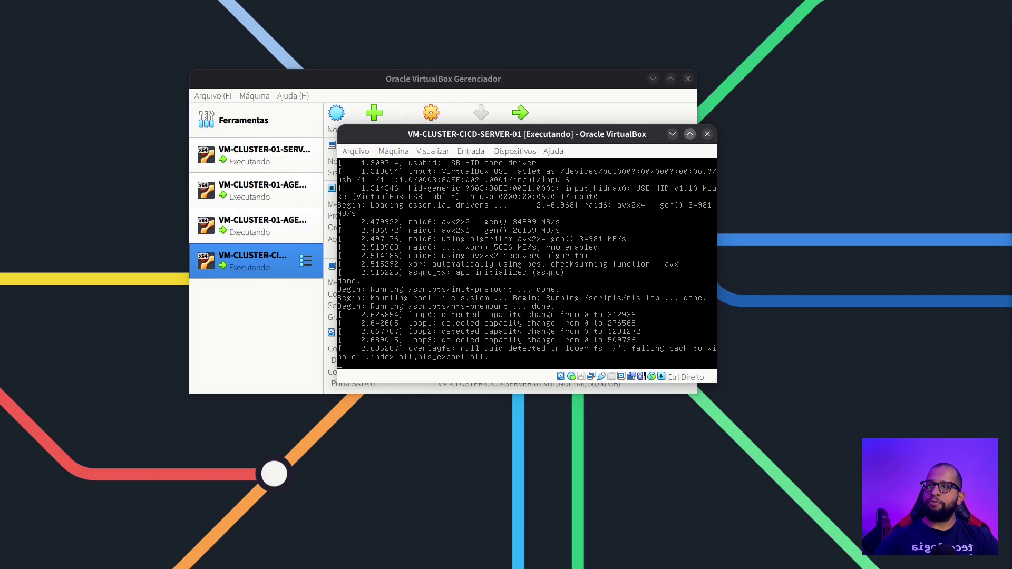
key(super+Page_Up)
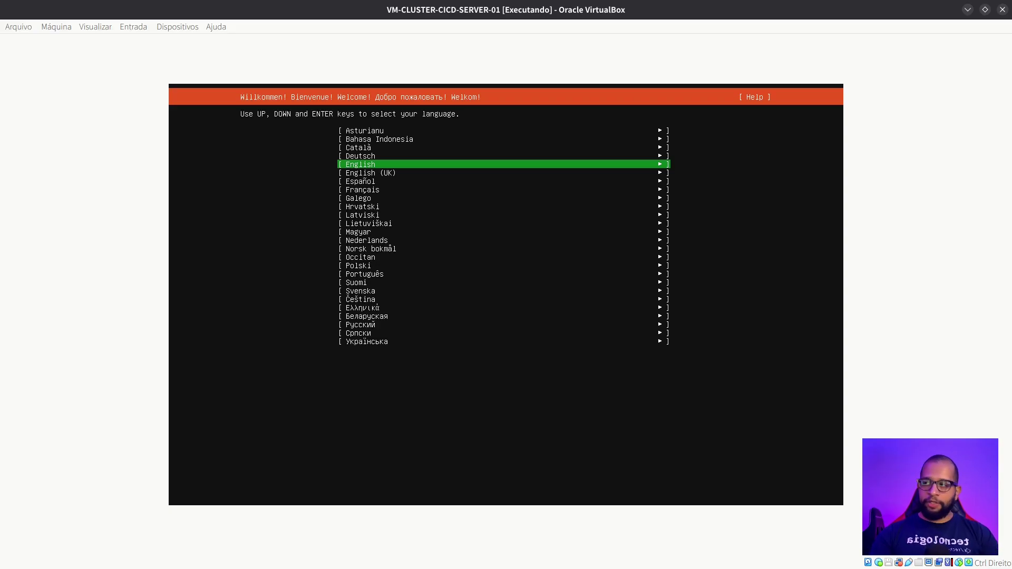
Select Português as the Ubuntu installer language
key(Down)
key(Down)
key(Down)
key(Down)
key(Down)
key(Down)
key(Down)
key(Down)
key(Down)
key(Down)
key(Down)
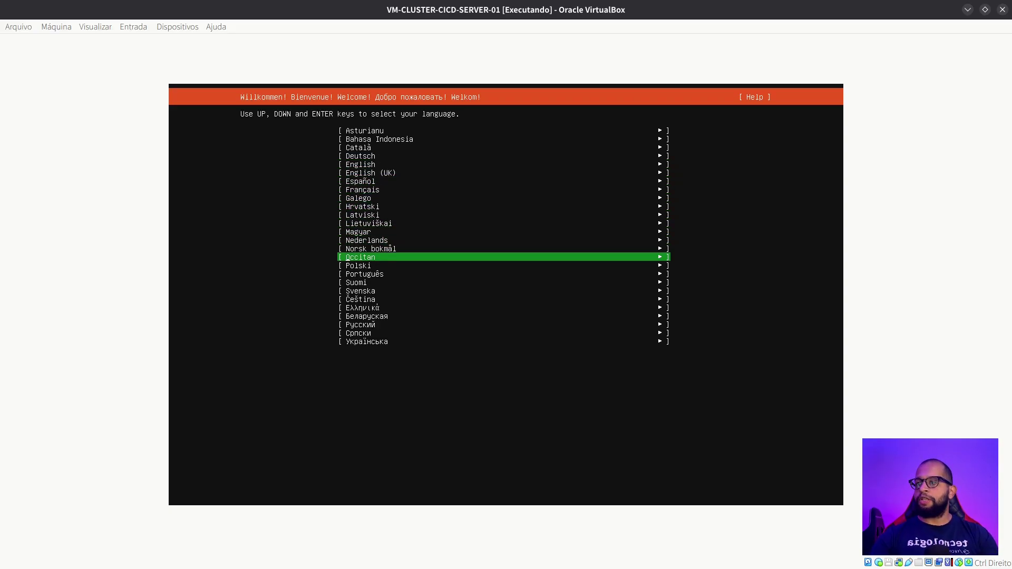
key(Down)
key(Down)
key(Return)
key(Up)
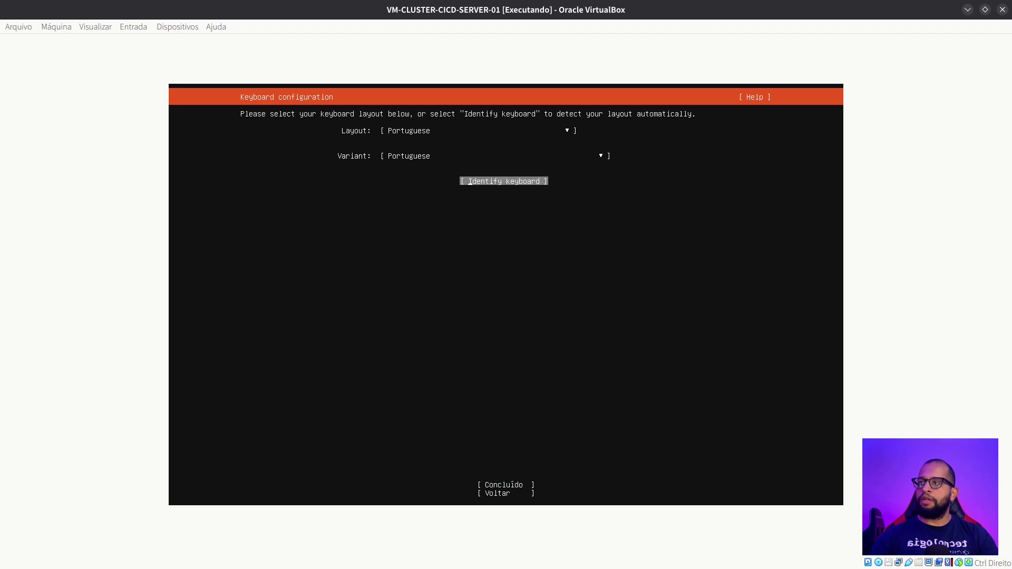
Set the keyboard layout to Portuguese (Brazil) and confirm the keyboard configuration
key(Up)
key(Up)
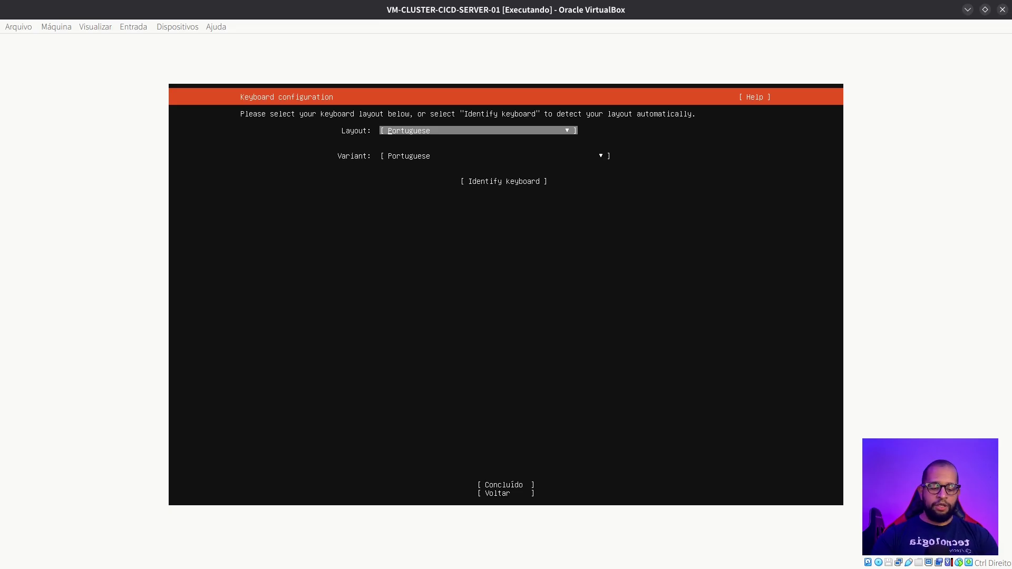
key(Return)
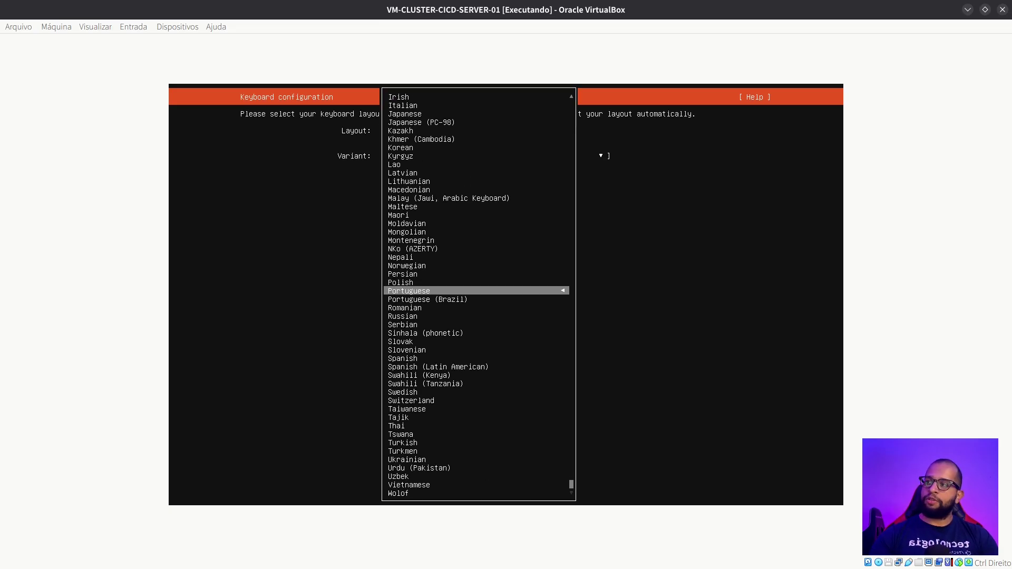
key(Down)
key(Return)
key(Tab)
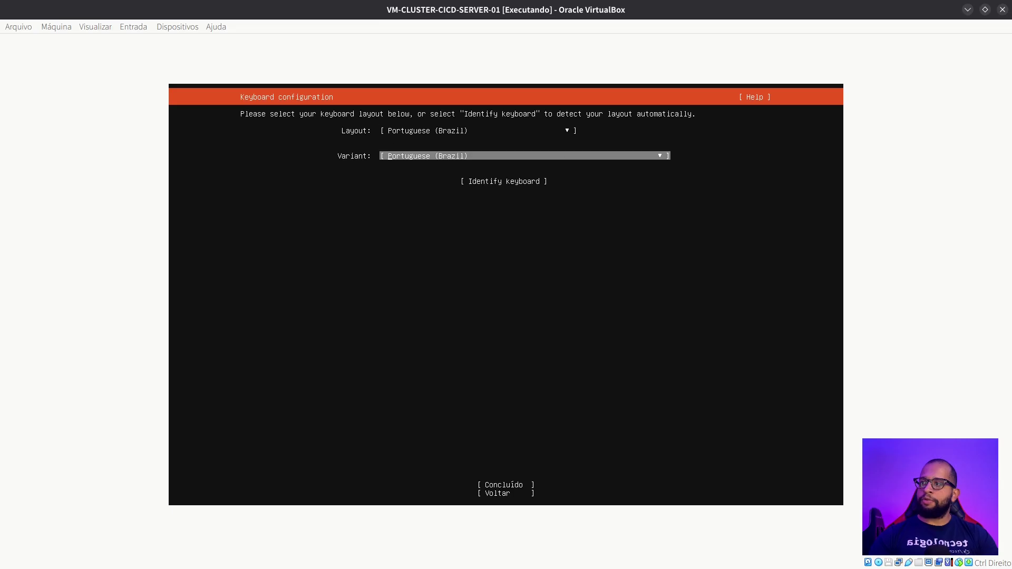
key(Tab)
key(Tab)
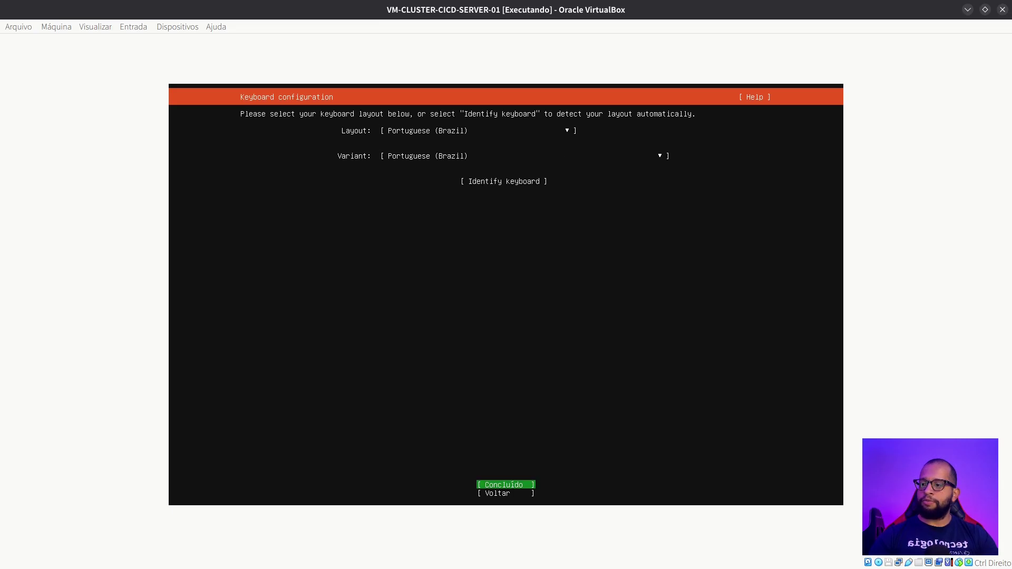
key(Return)
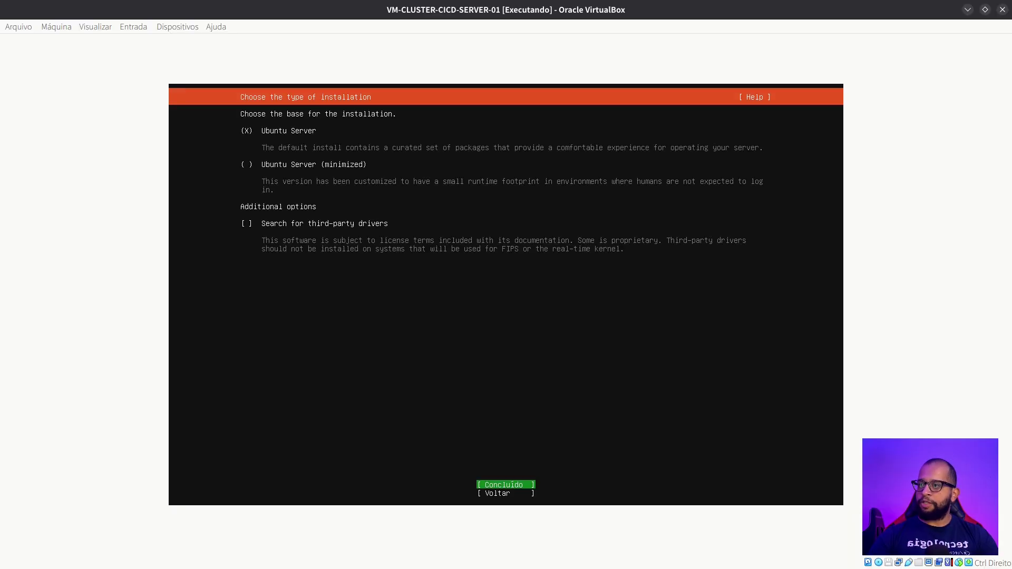
Accept Ubuntu Server, the detected network, no proxy and the default archive.ubuntu.com mirror
key(Return)
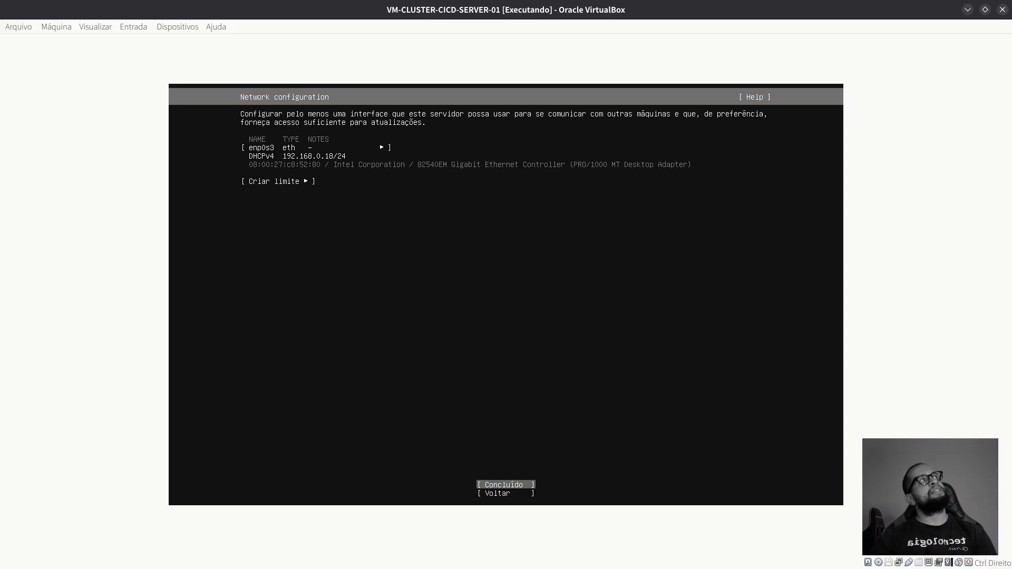
key(Return)
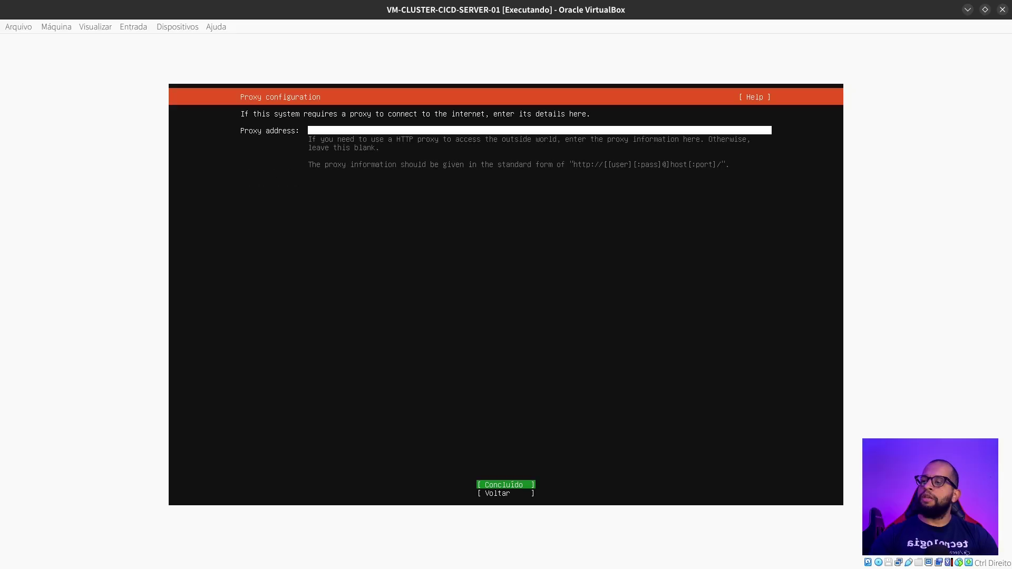
key(Return)
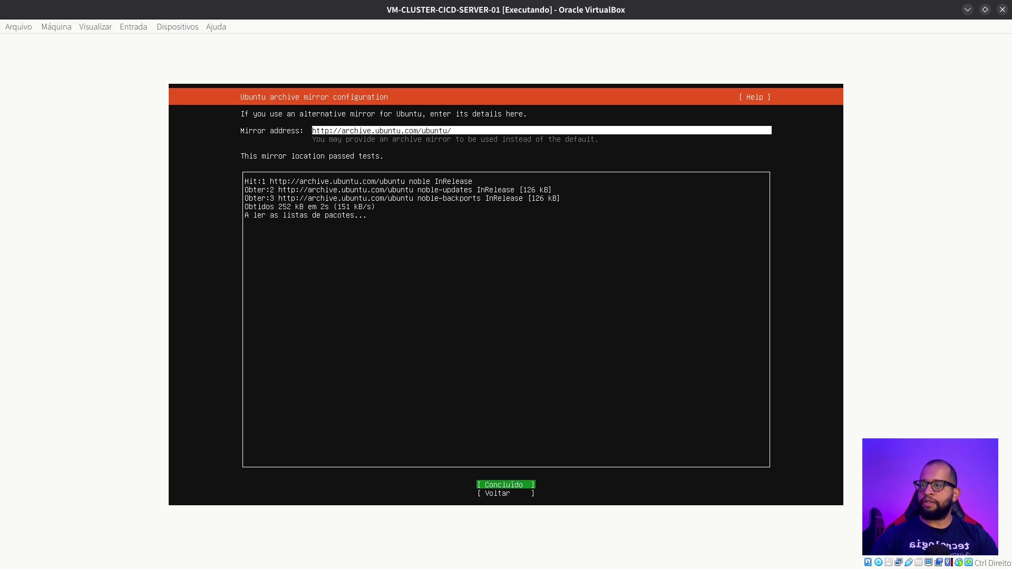
key(Return)
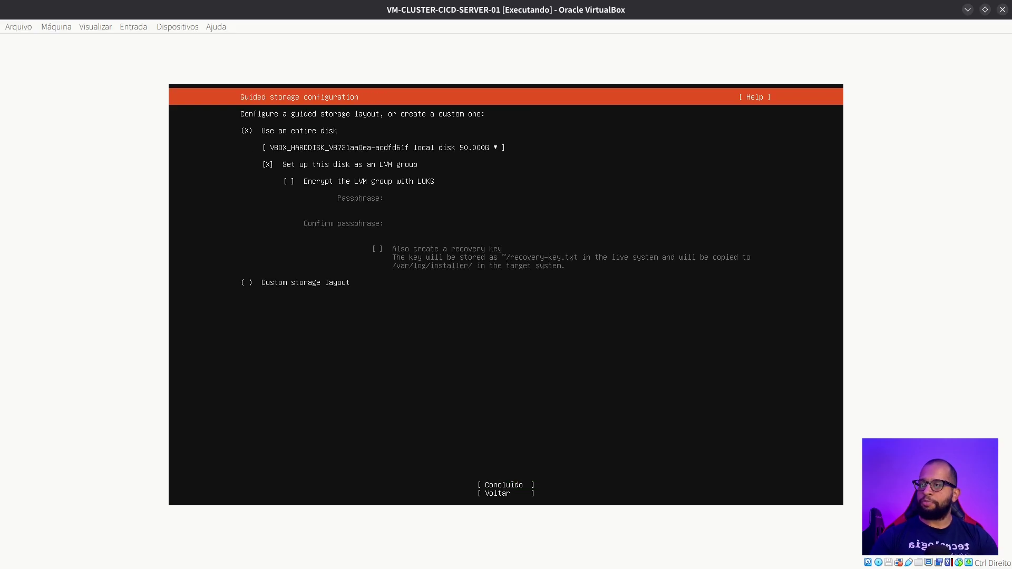
Accept the guided whole-disk LVM layout and open the ubuntu-lv logical volume for editing
key(Tab)
key(Tab)
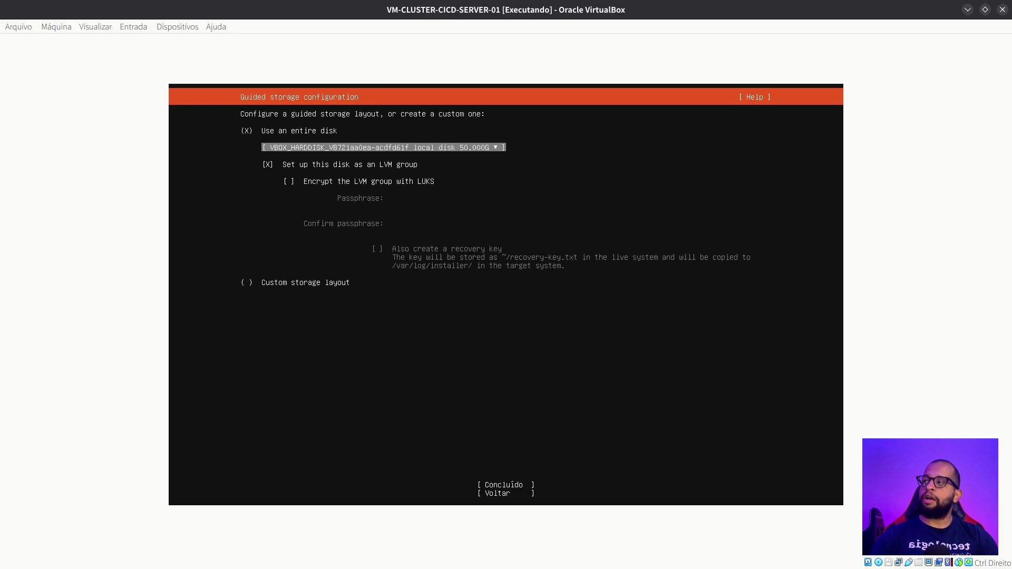
key(Tab)
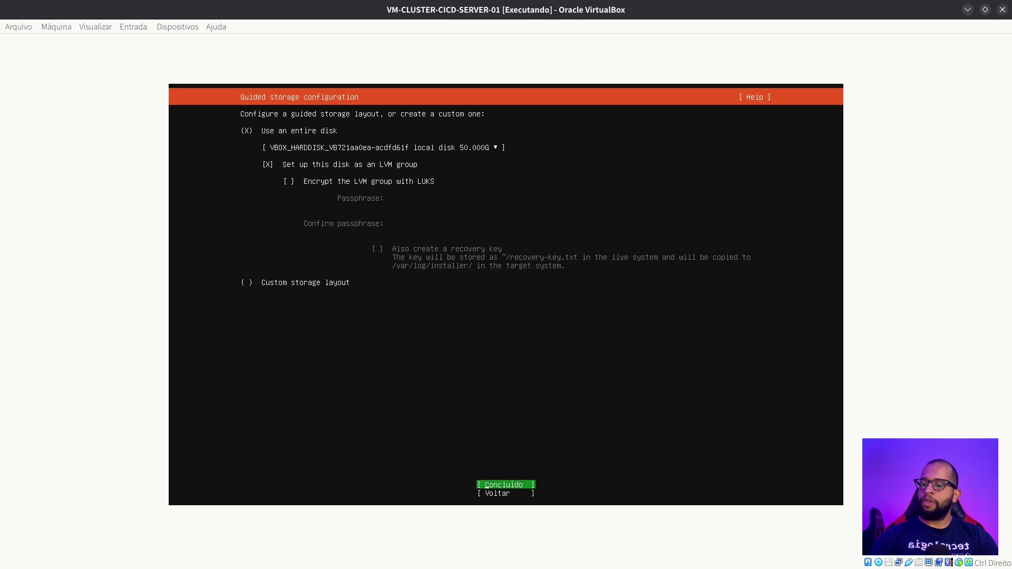
key(Return)
key(Up)
key(Up)
key(Up)
key(Up)
key(Up)
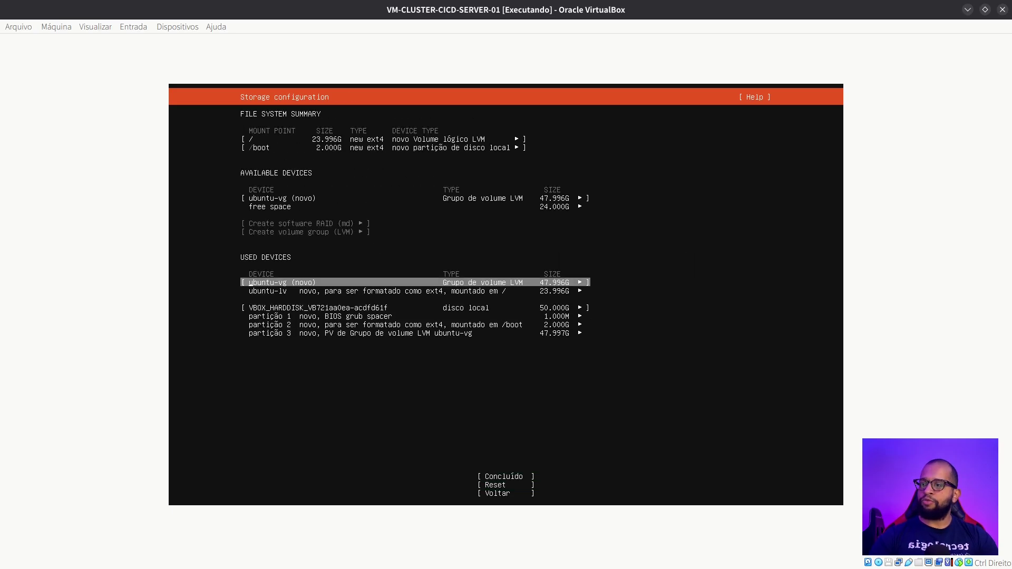
key(Down)
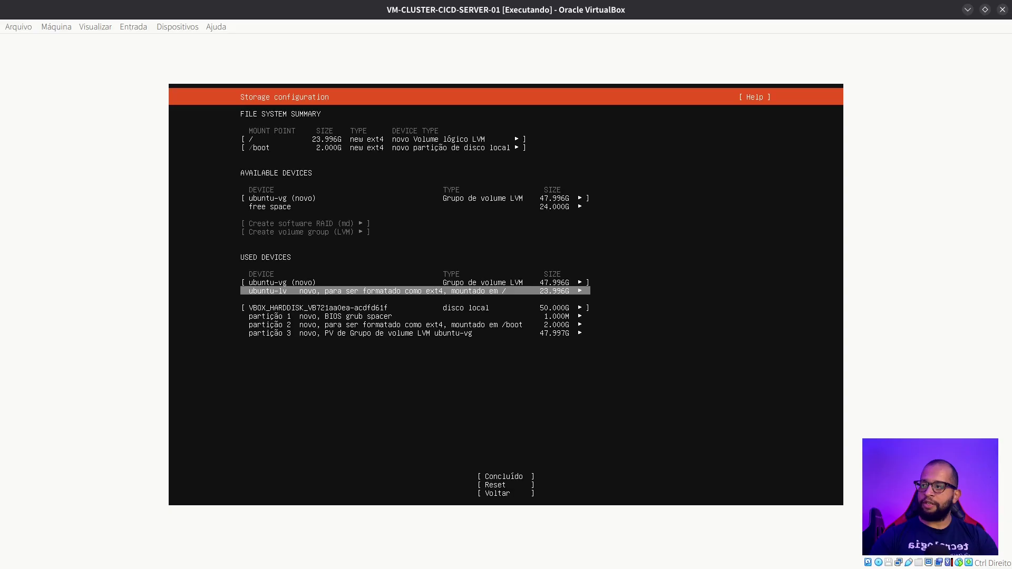
key(Down)
key(Up)
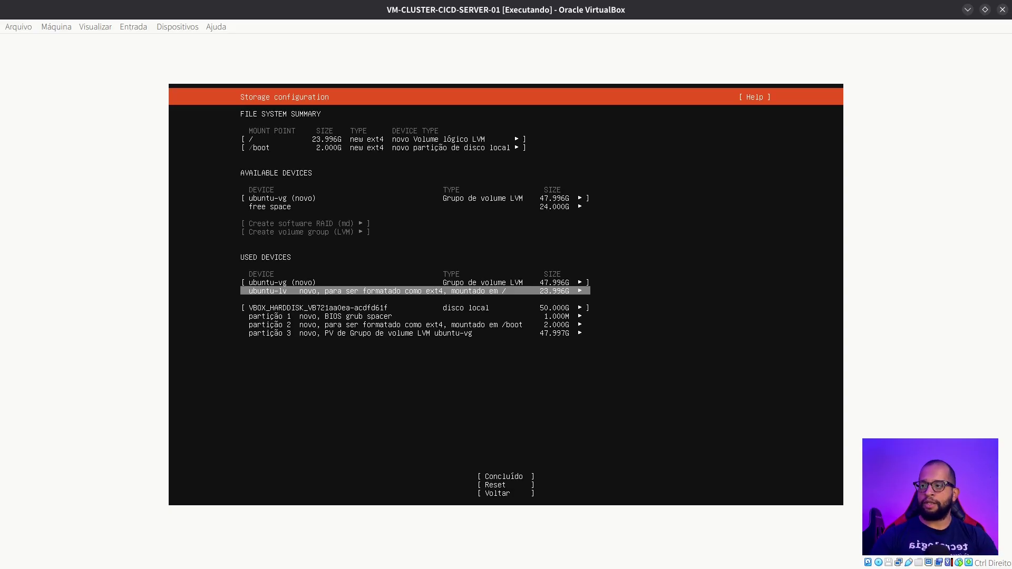
key(Return)
key(Return)
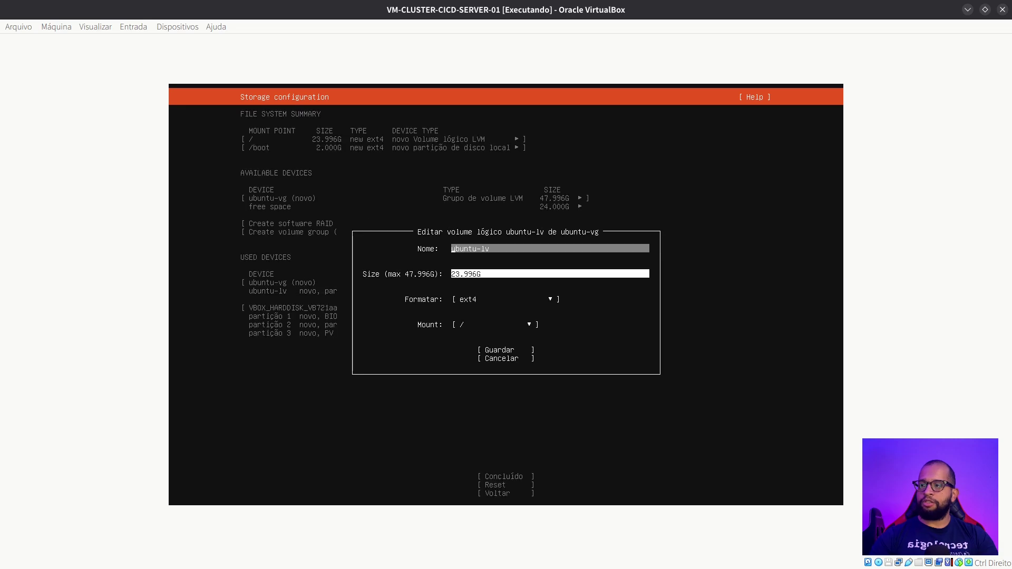
Resize ubuntu-lv to the maximum 47.996G, format it as xfs, and save the volume
key(Tab)
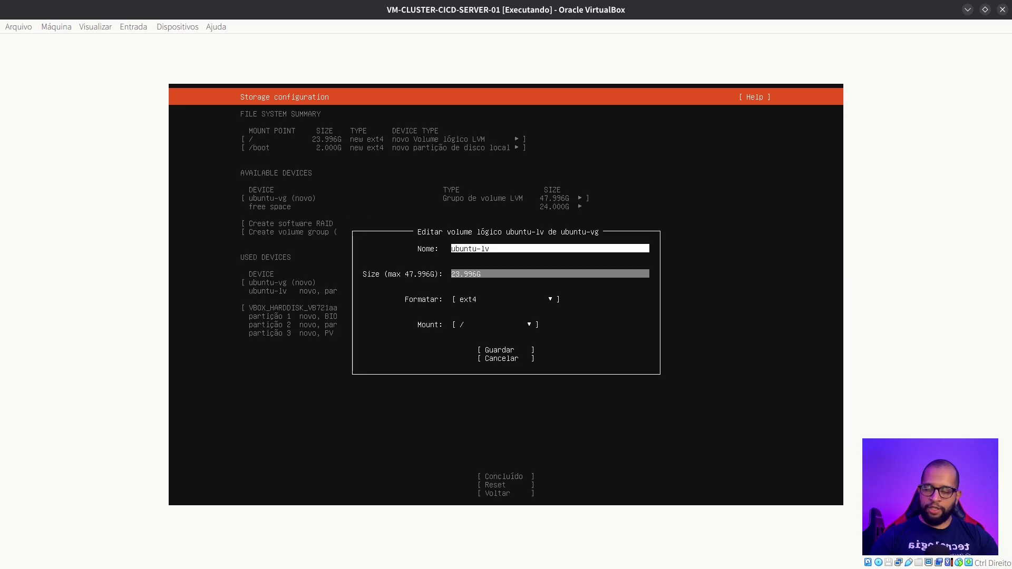
text(1)
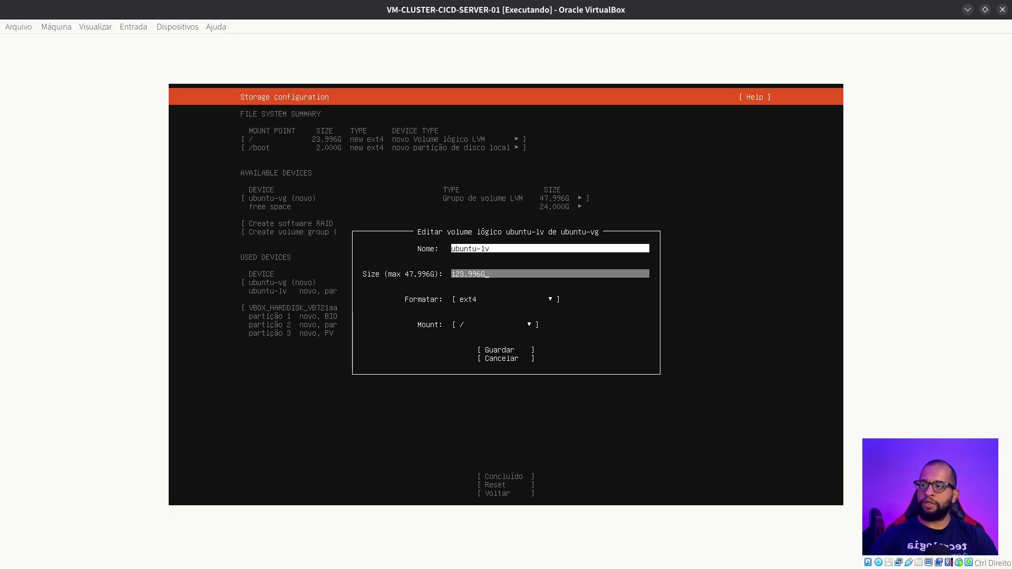
key(Tab)
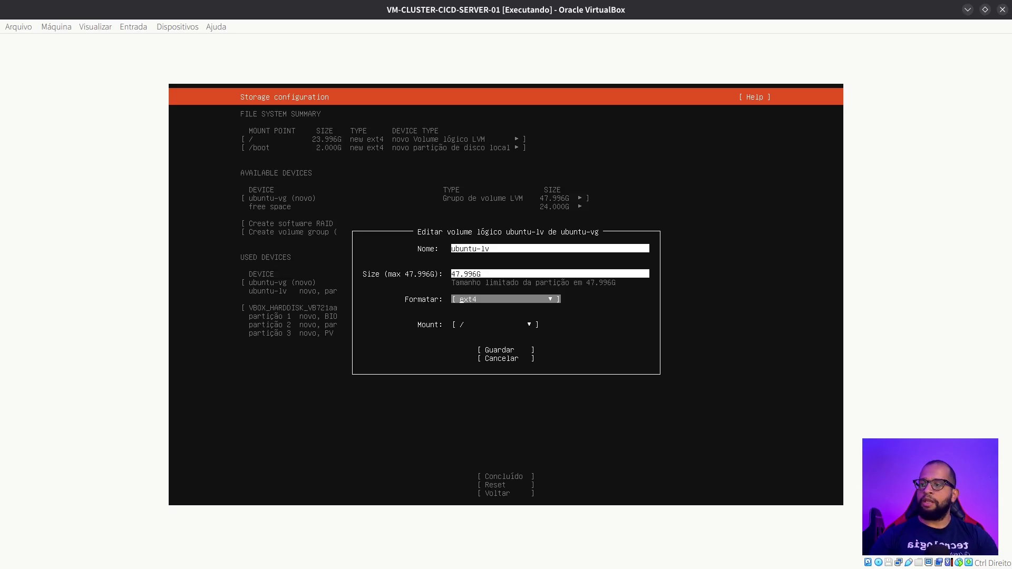
key(Return)
key(Down)
key(Return)
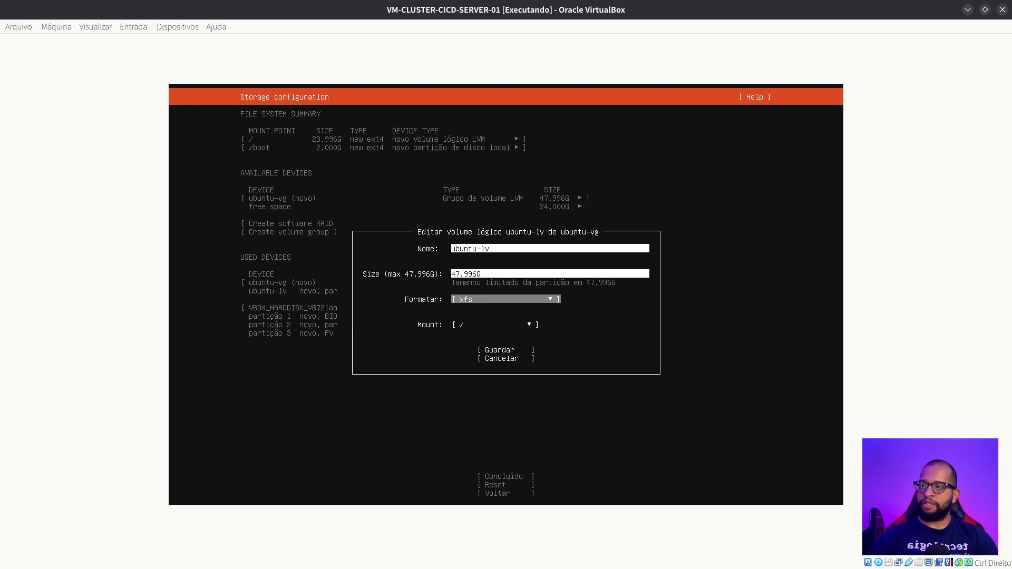
key(Tab)
key(Tab)
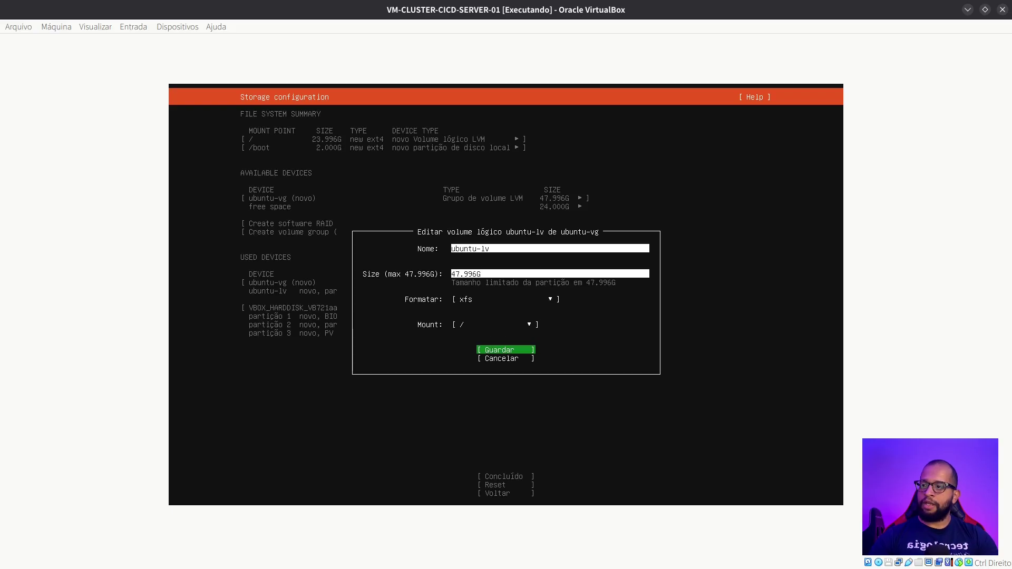
key(shift+Tab)
key(Tab)
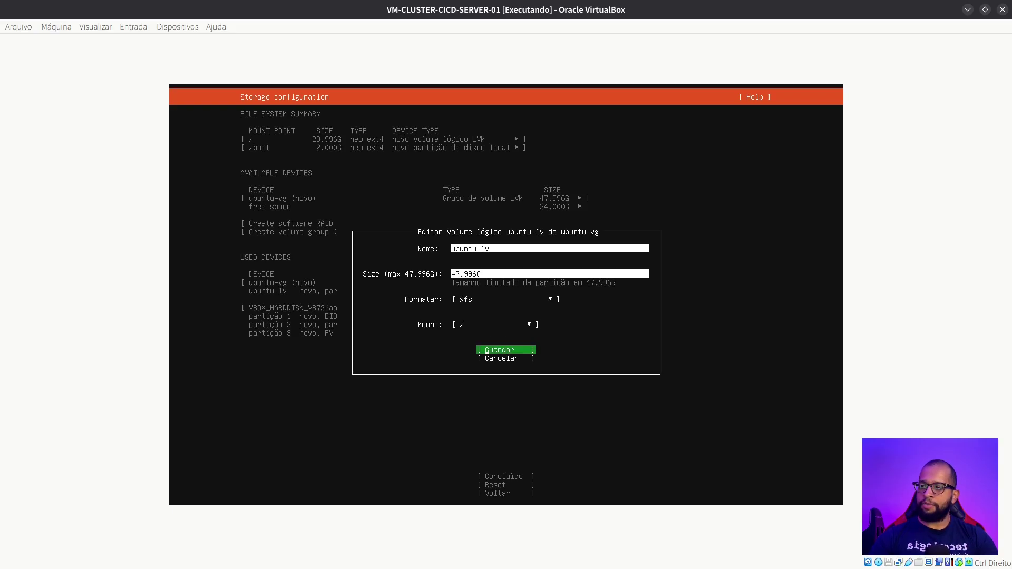
key(Return)
Finish the storage configuration and confirm the destructive disk formatting to continue
key(Tab)
key(Tab)
key(Tab)
key(Tab)
key(Tab)
key(Tab)
key(Tab)
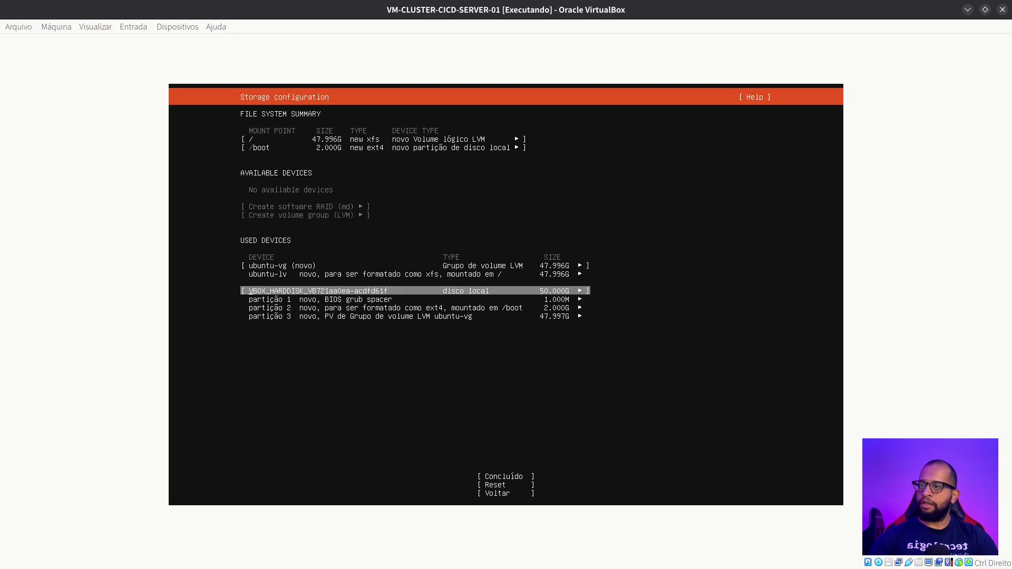
key(Return)
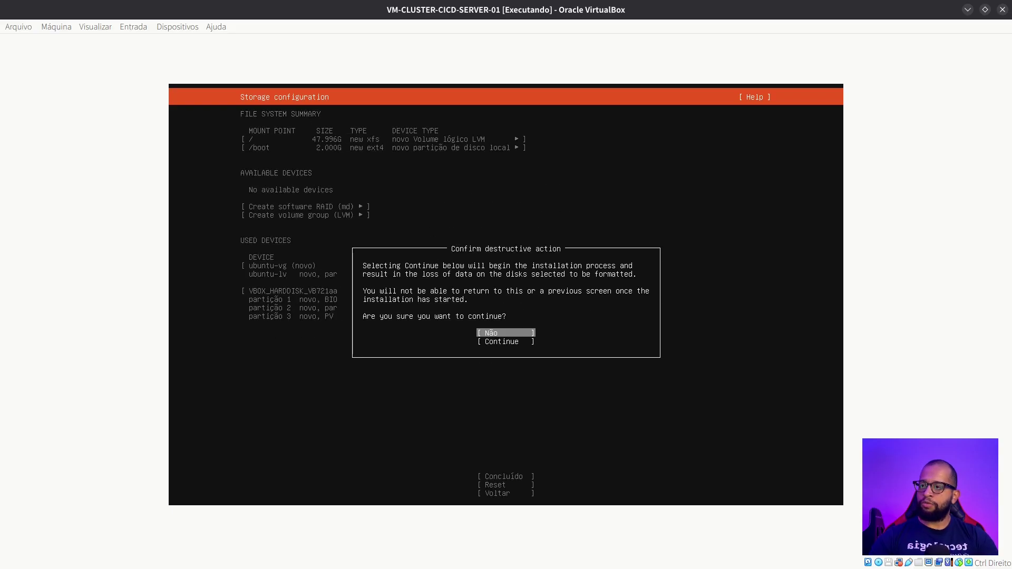
key(Tab)
key(Return)
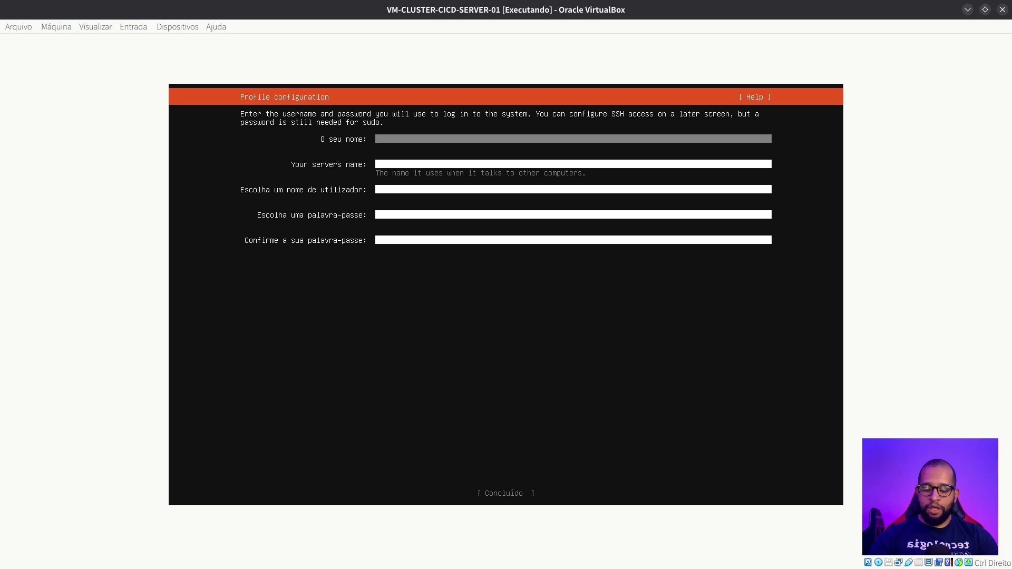
Enter the user's name, server name vm-cluster-cicd-server-01, a username and a confirmed password, then submit
text(devops)
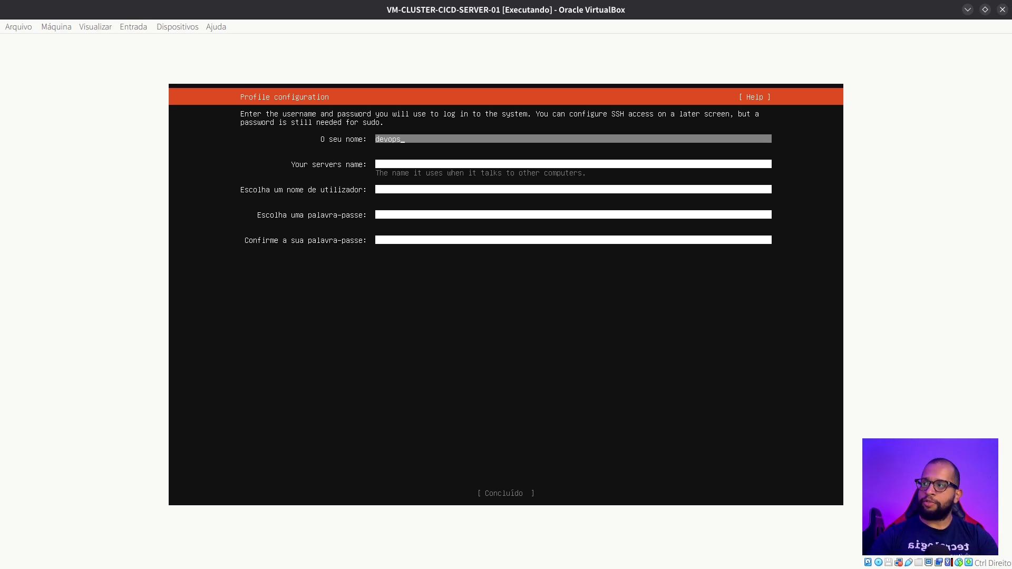
key(Tab)
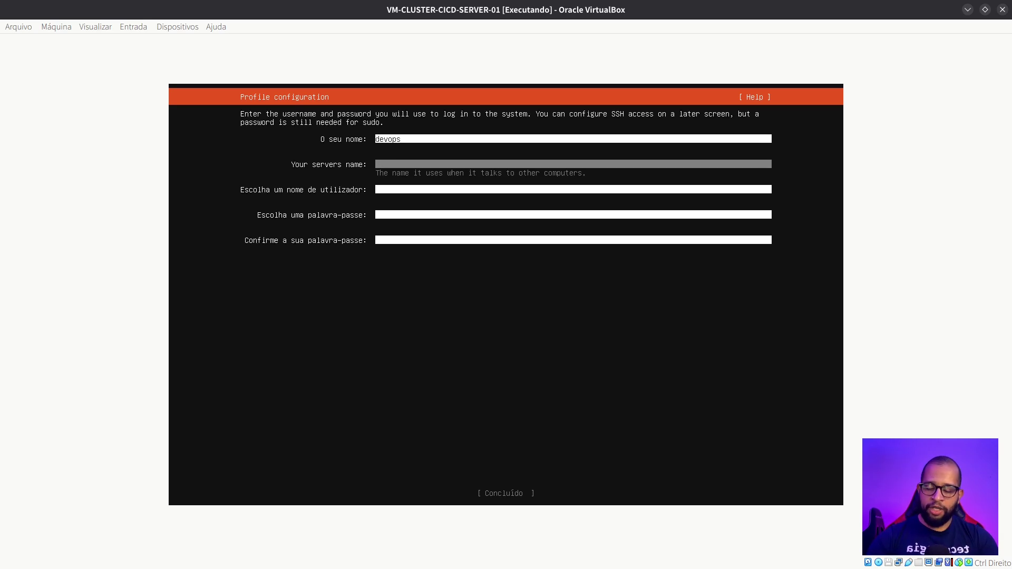
text(vm-cluser)
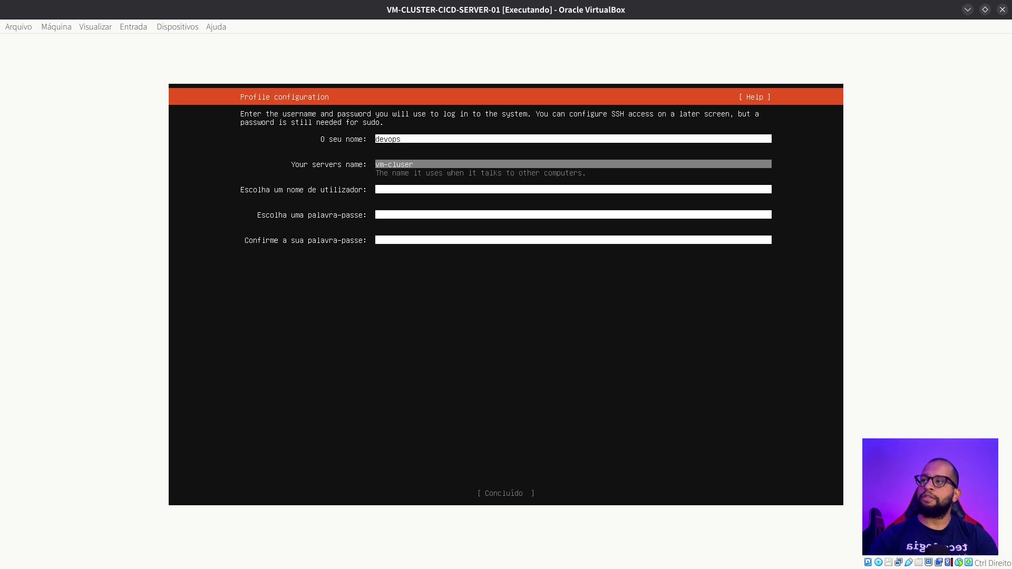
text(-cicd-server-01)
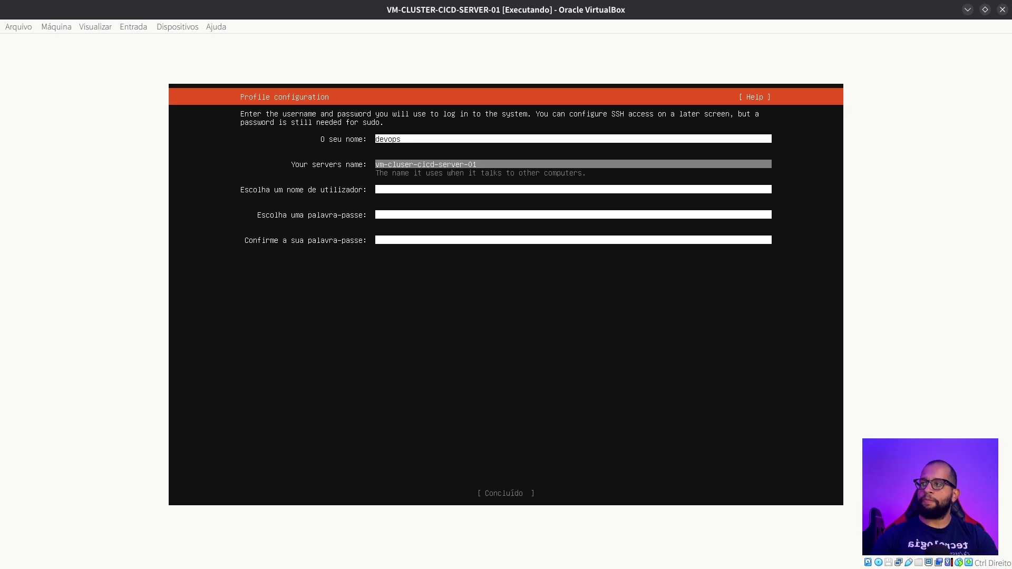
key(Tab)
text(devop)
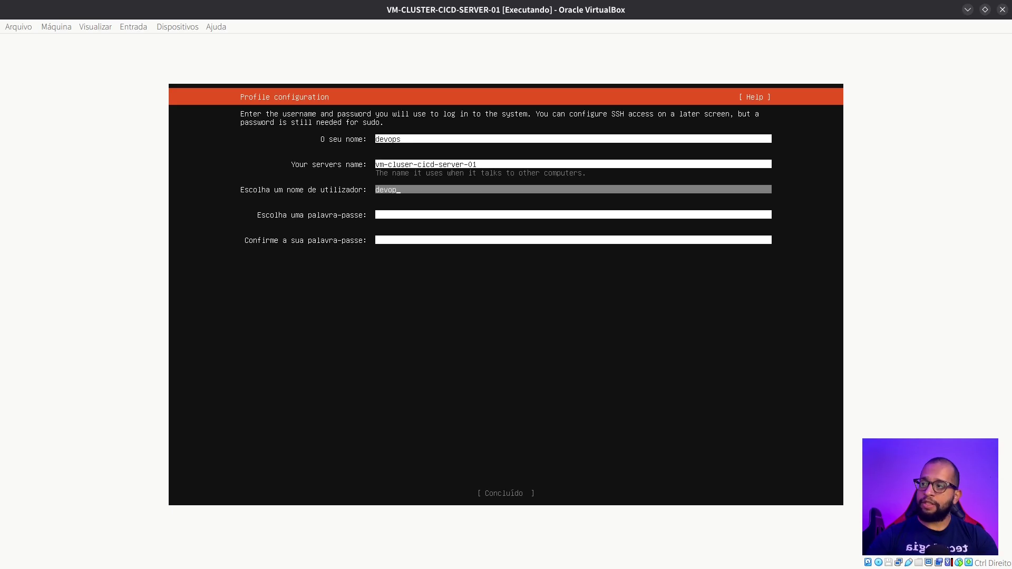
key(Tab)
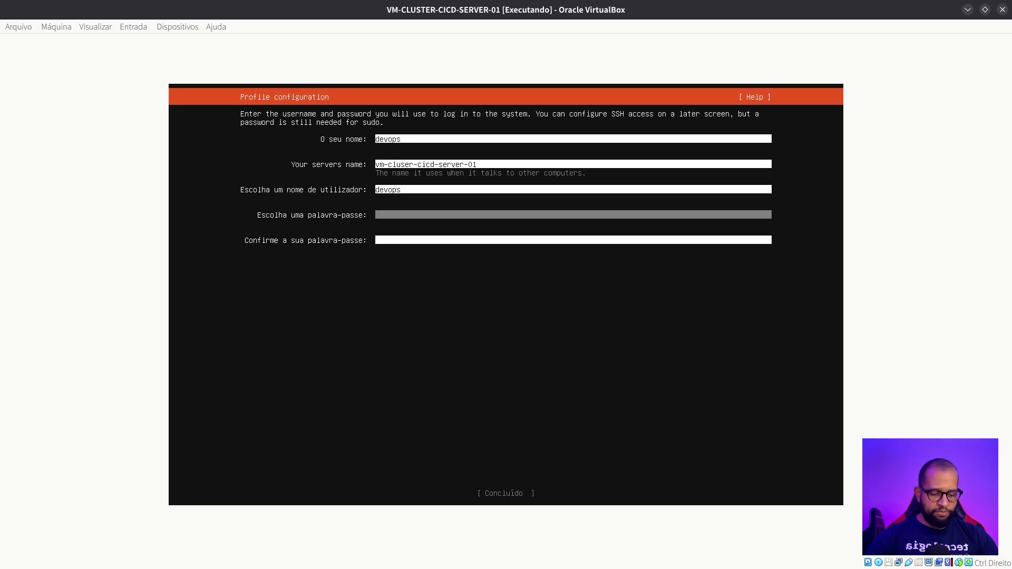
text(devops)
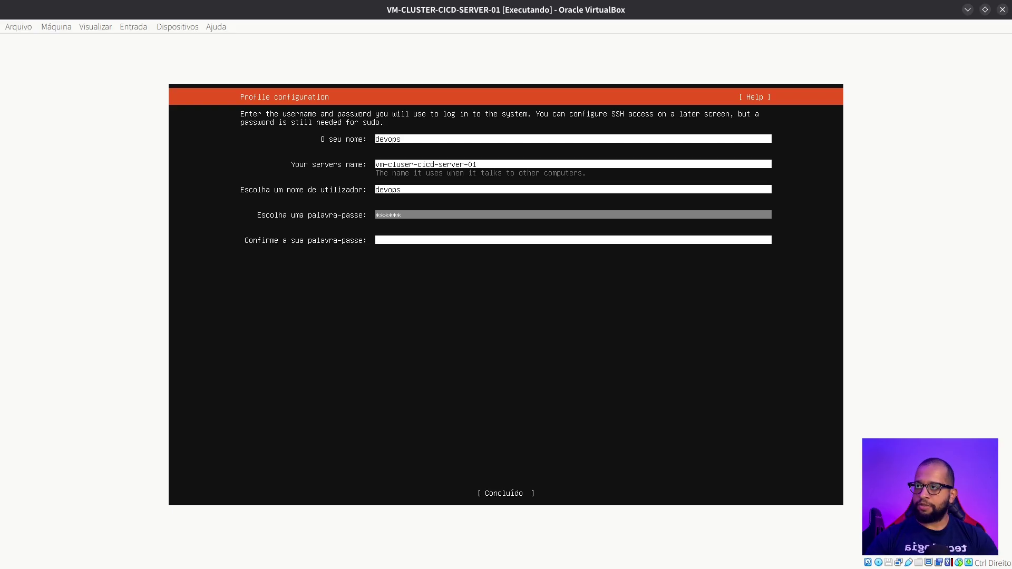
key(Tab)
text(devops)
key(Tab)
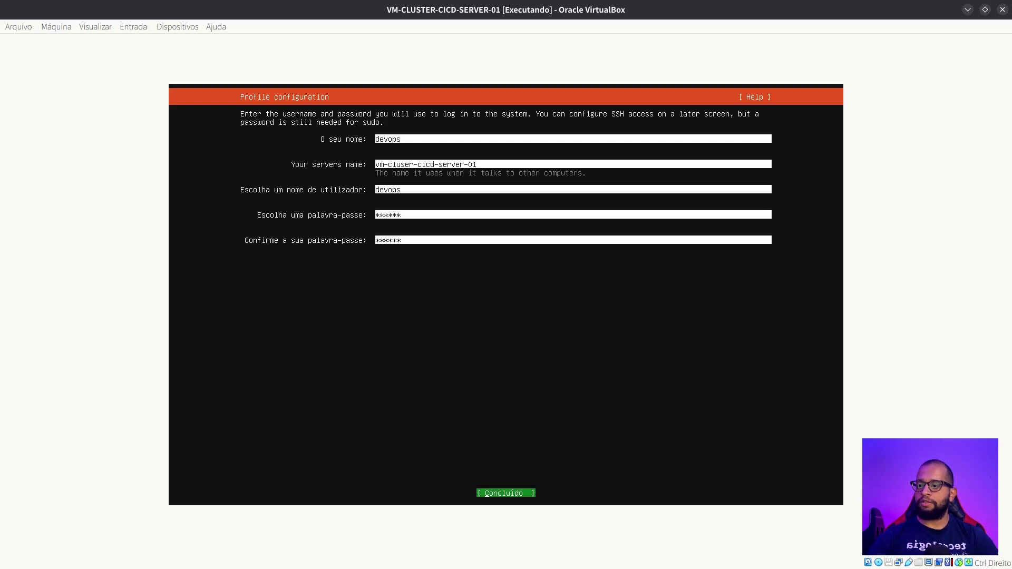
key(Return)
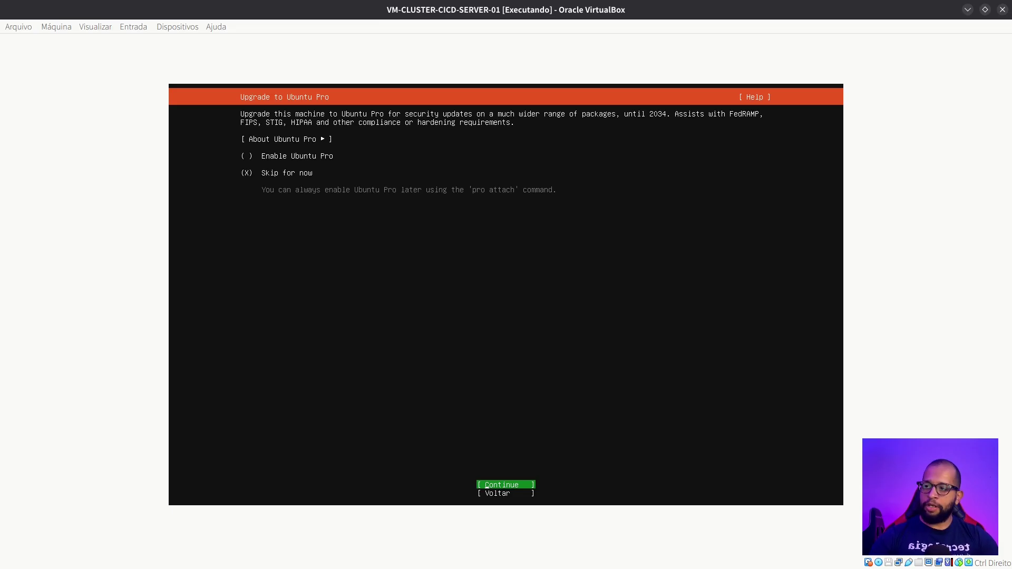
Skip Ubuntu Pro and enable Install OpenSSH server in the SSH configuration
key(Return)
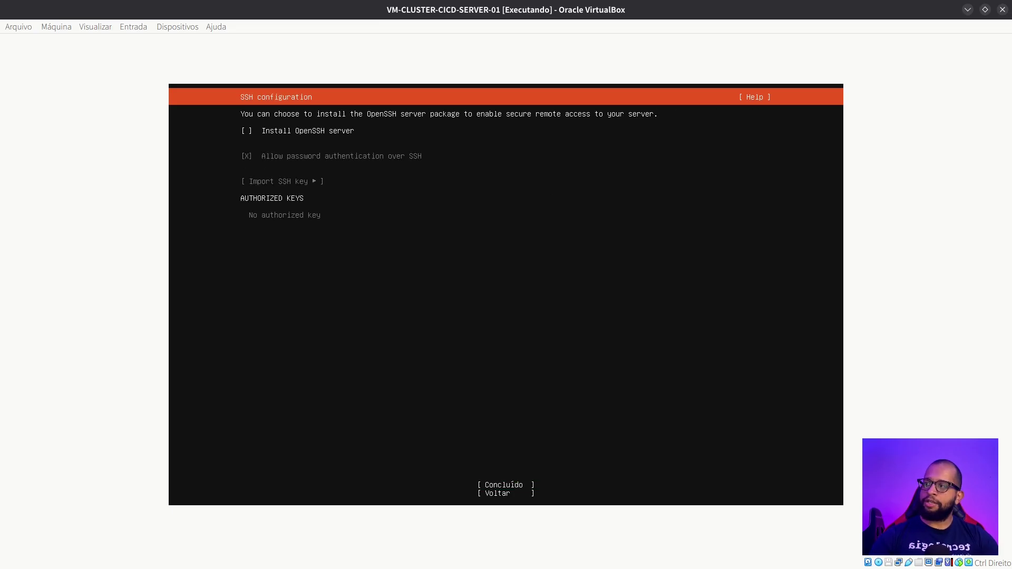
key(space)
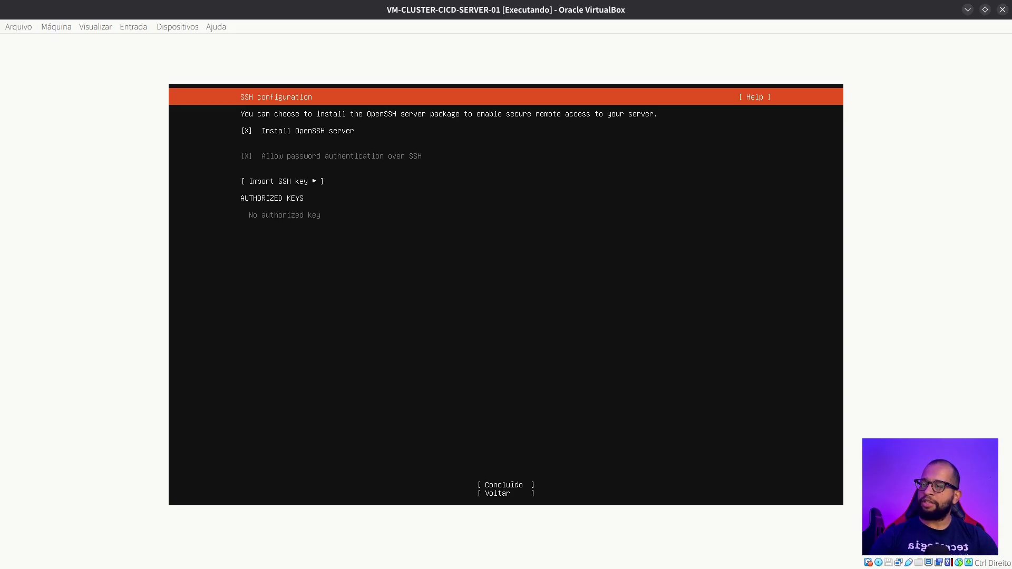
key(Tab)
key(Tab)
key(Return)
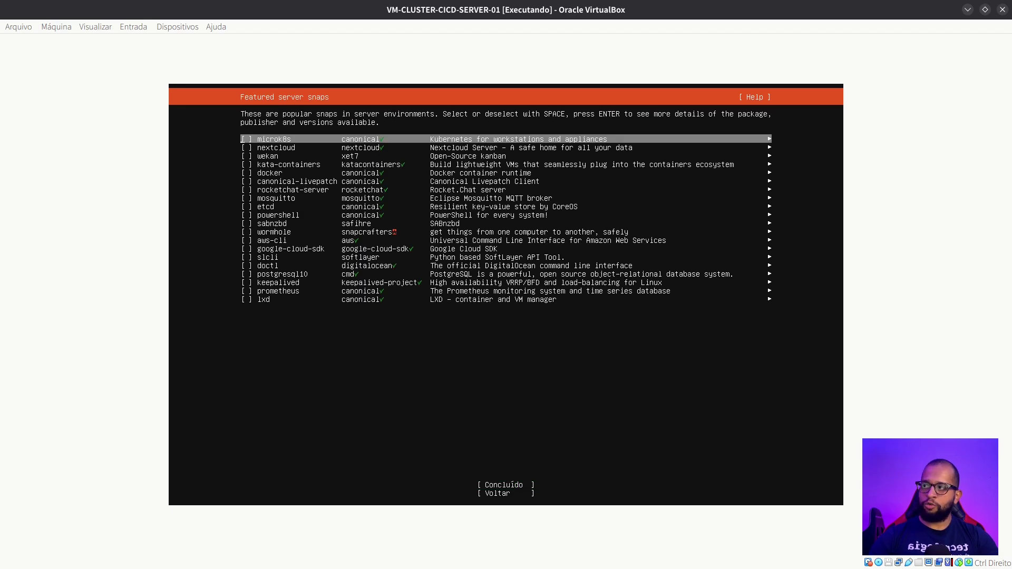
Continue with no featured snaps to start installing, and view the full installer log
key(Tab)
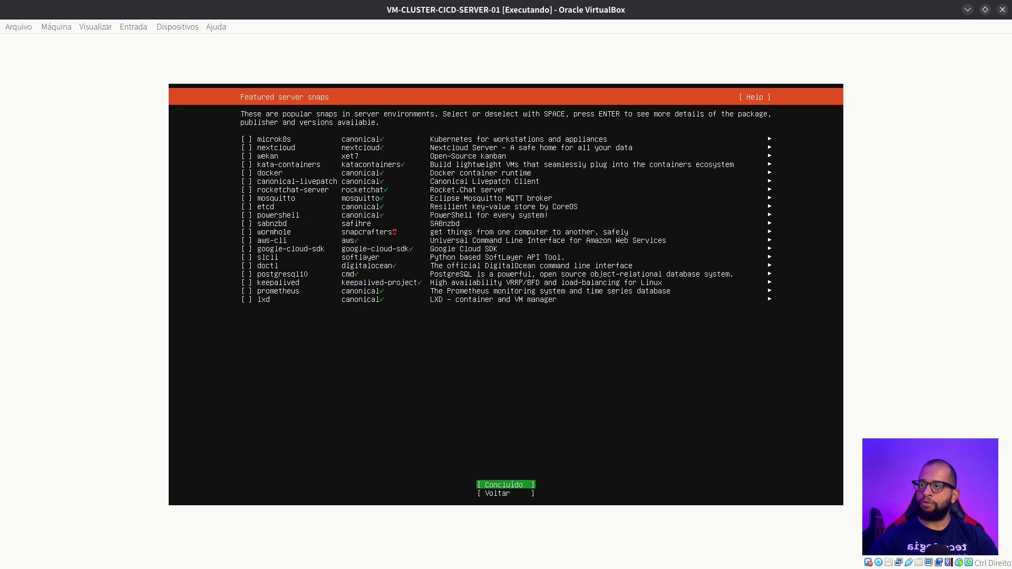
key(Return)
key(Tab)
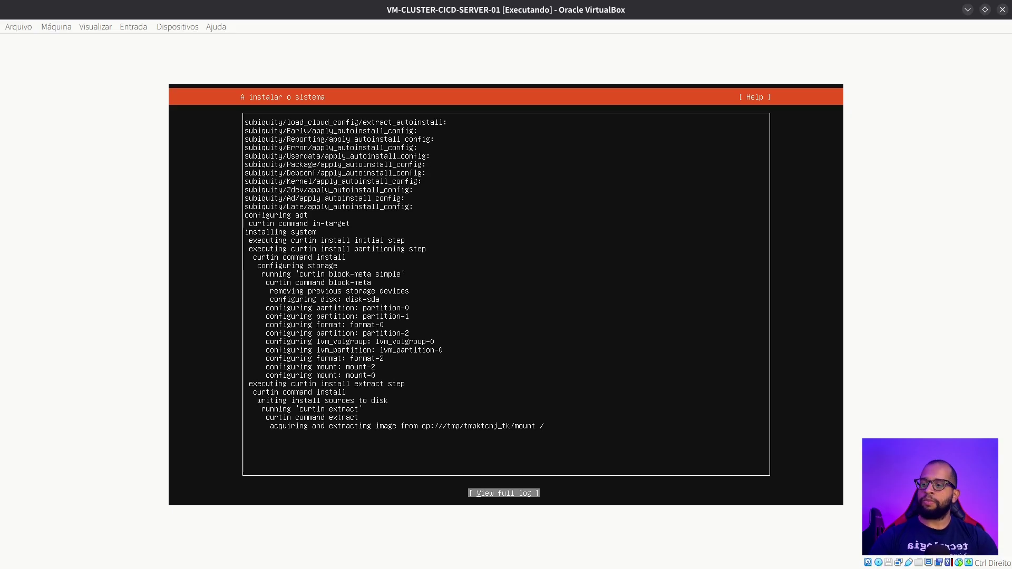
key(Return)
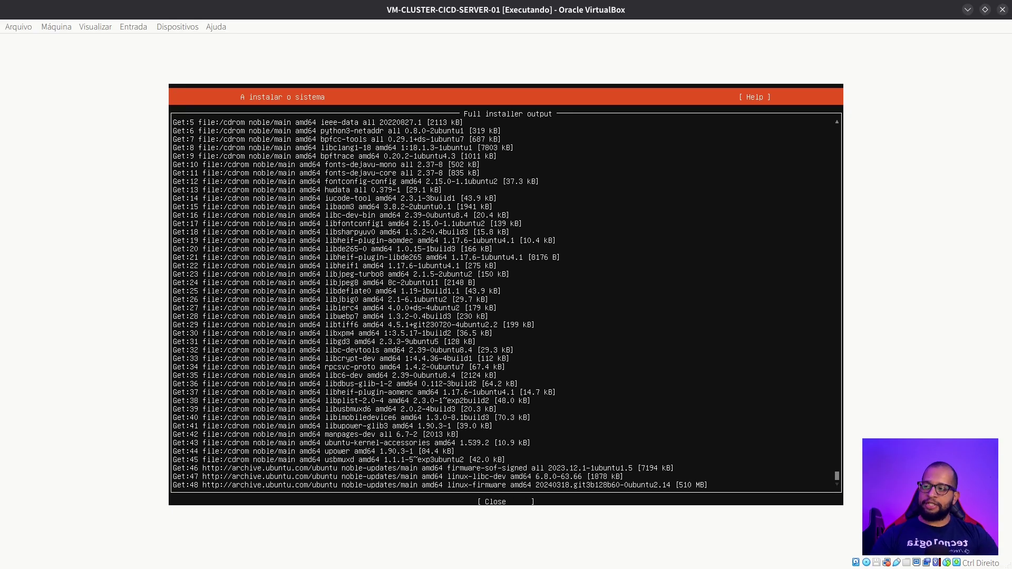